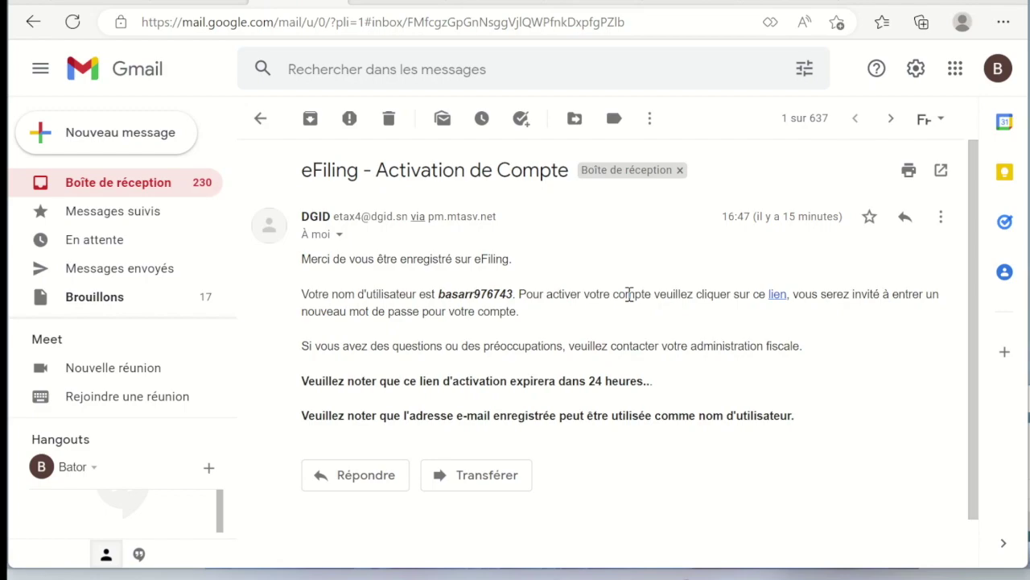
Step: Open the account activation link in the eFiling e-mail, enter and confirm the new account password, and submit the activation
{"action": "left_click", "coordinate": [778, 295]}
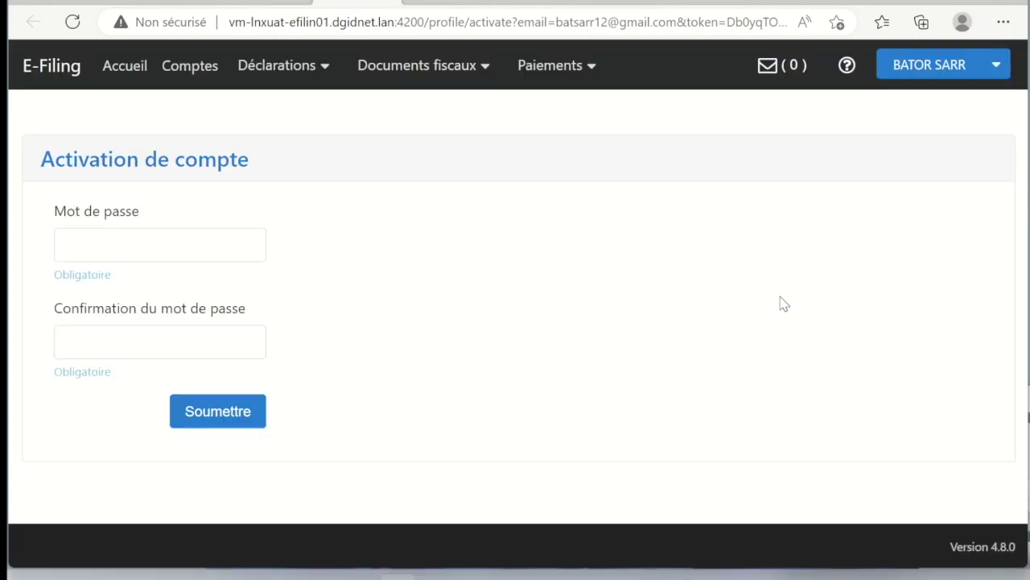
{"action": "left_click", "coordinate": [162, 246]}
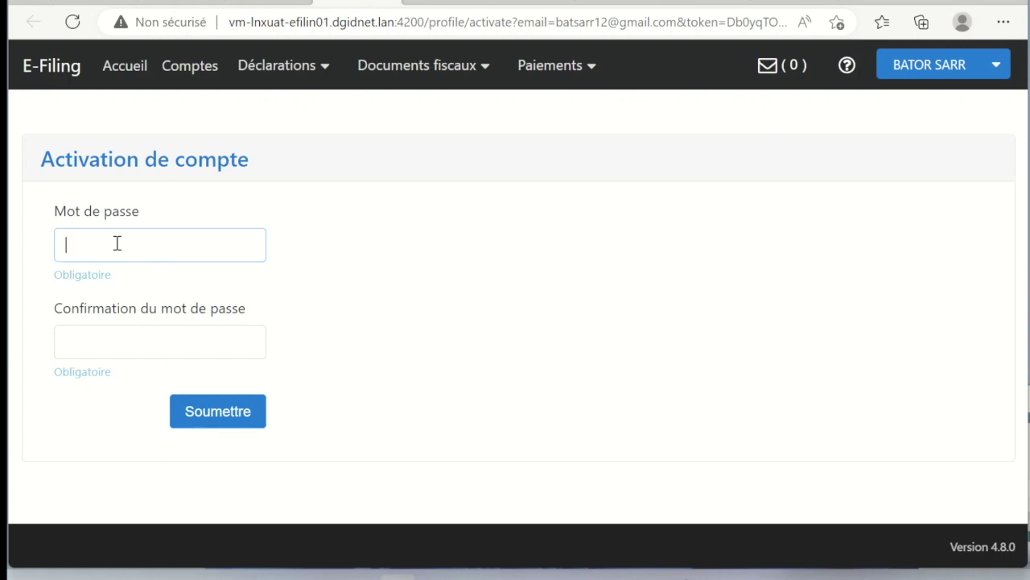
{"action": "key", "text": "ctrl+v"}
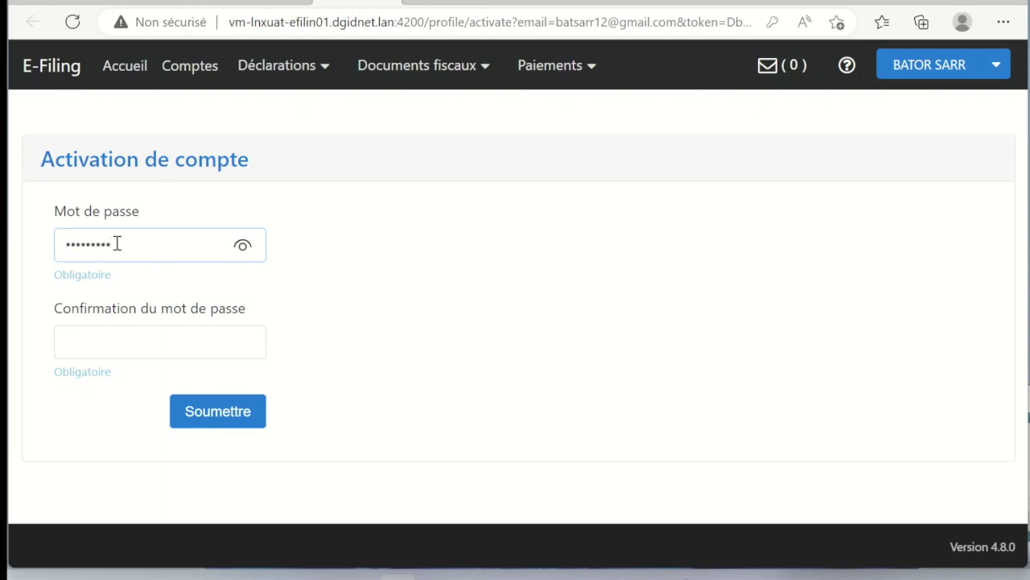
{"action": "left_click", "coordinate": [111, 346]}
{"action": "key", "text": "ctrl+v"}
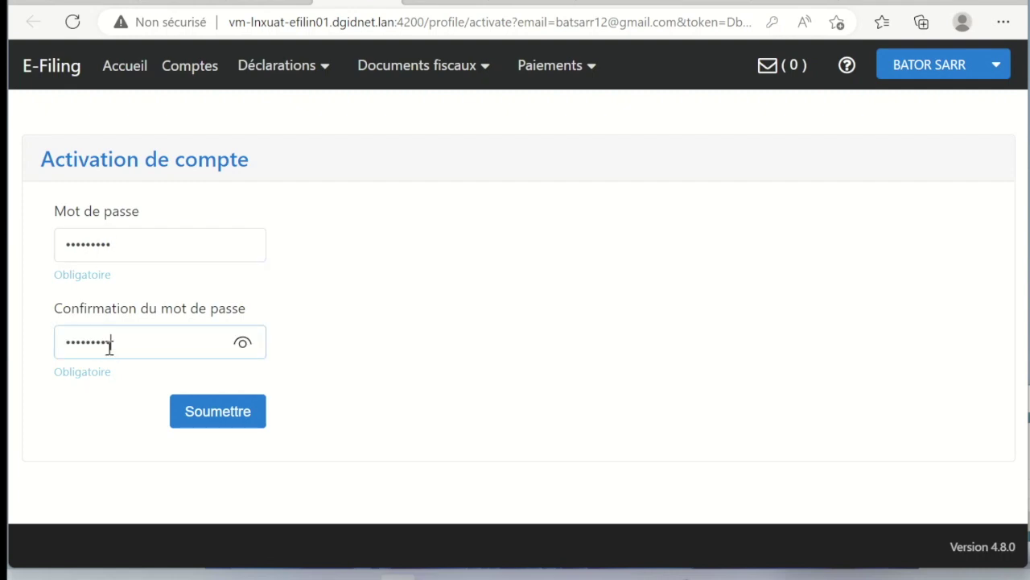
{"action": "left_click", "coordinate": [218, 414]}
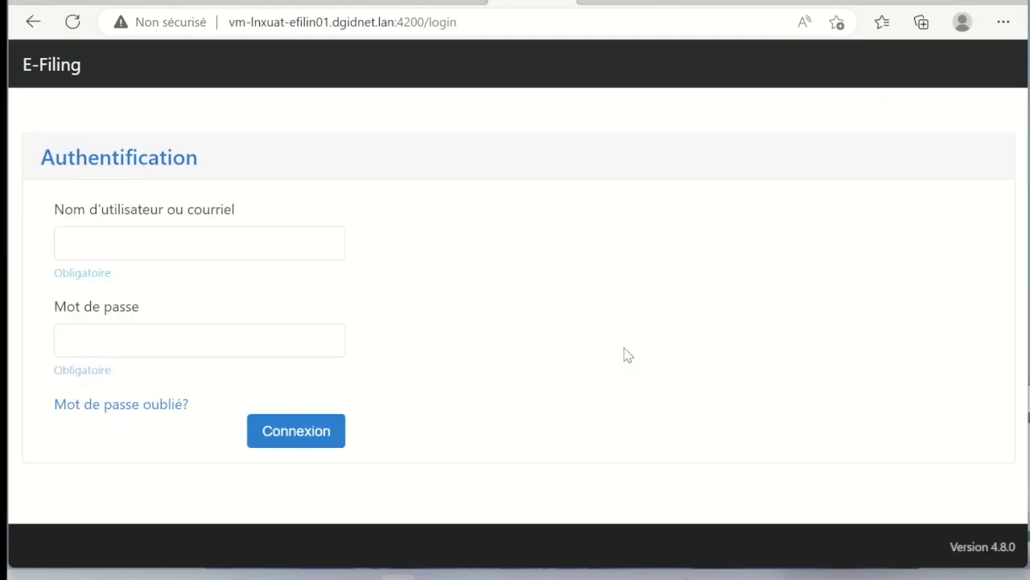
Step: Log in to E-Filing with the username copied from the activation e-mail and the account password
{"action": "left_click", "coordinate": [175, 252]}
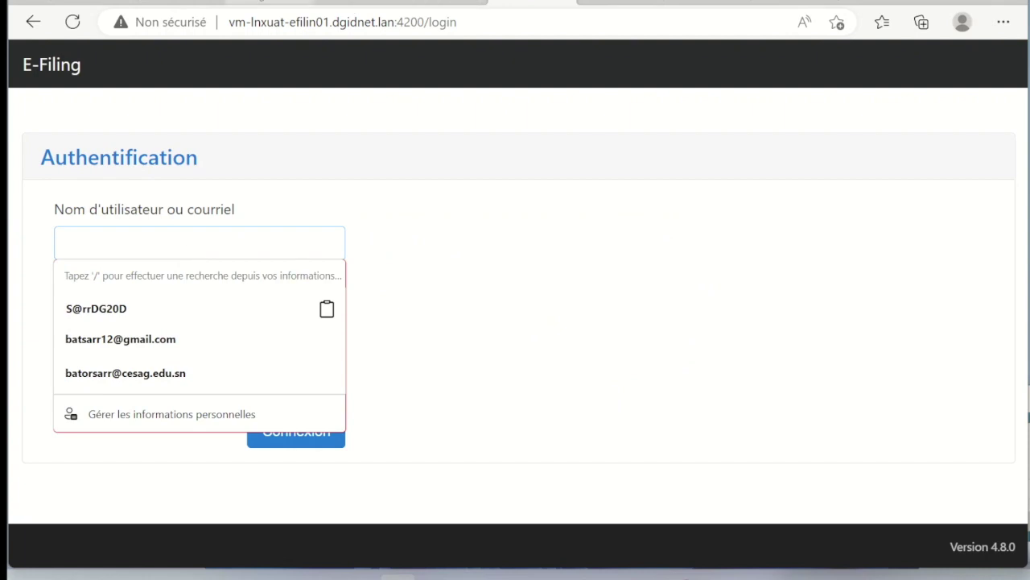
{"action": "left_click", "coordinate": [264, 2]}
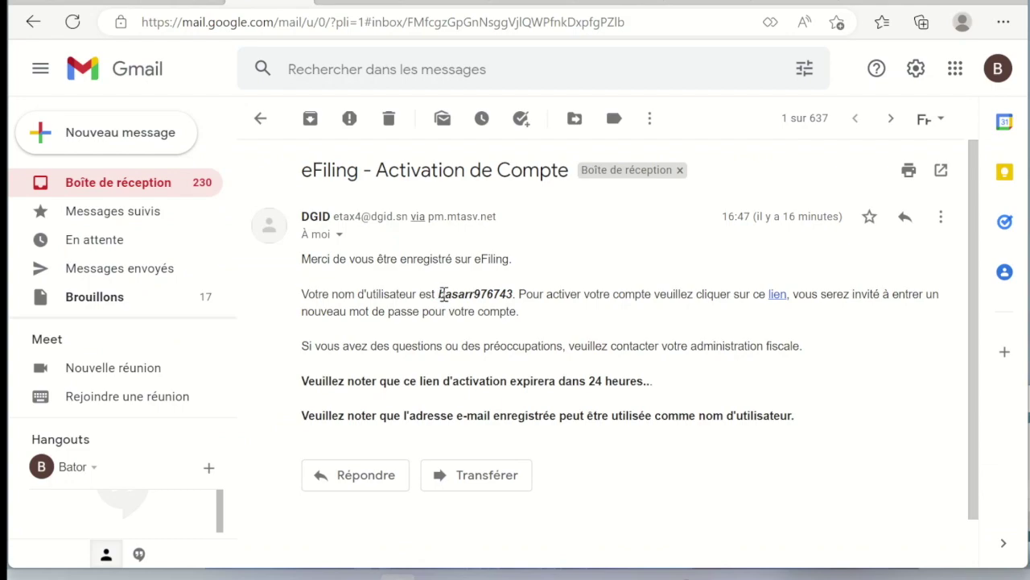
{"action": "left_click_drag", "start_coordinate": [438, 294], "coordinate": [512, 294]}
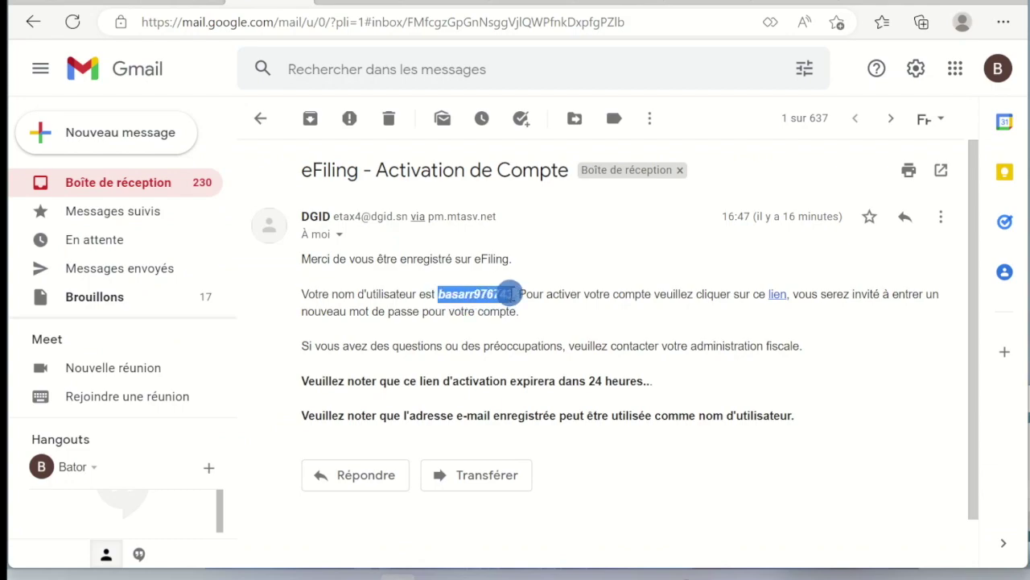
{"action": "key", "text": "ctrl+c"}
{"action": "key", "text": "ctrl+Tab"}
{"action": "key", "text": "ctrl+v"}
{"action": "left_click", "coordinate": [90, 338]}
{"action": "key", "text": "ctrl+v"}
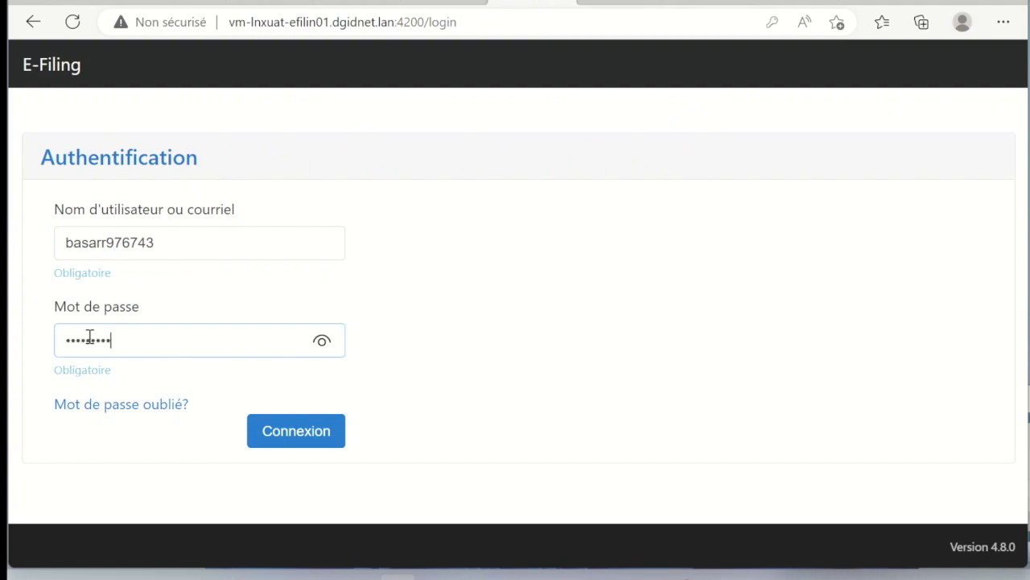
{"action": "left_click", "coordinate": [314, 433]}
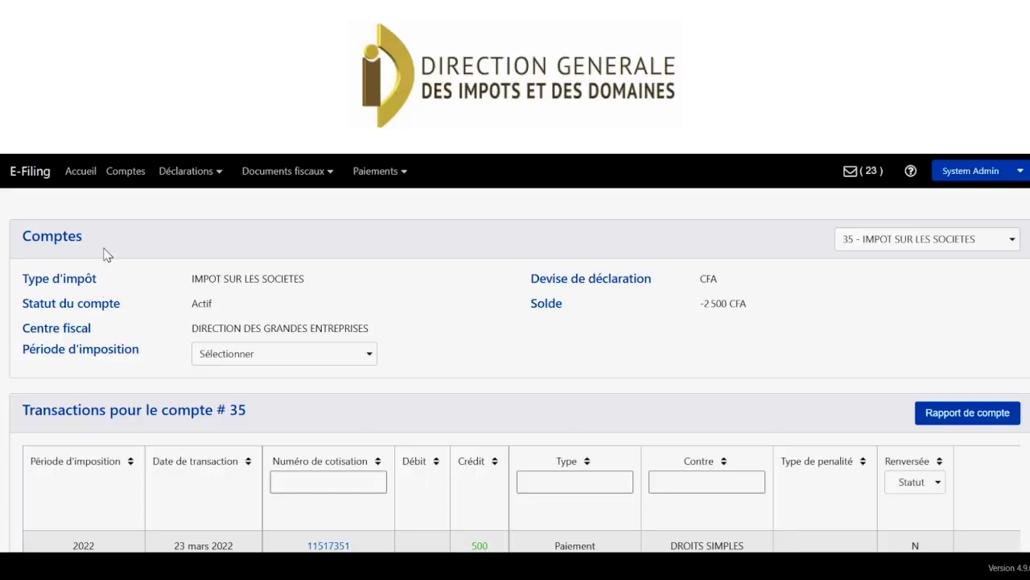
Step: Switch the declarations list to the TVA account and start filing the declaration for period 2015-07
{"action": "left_click", "coordinate": [169, 174]}
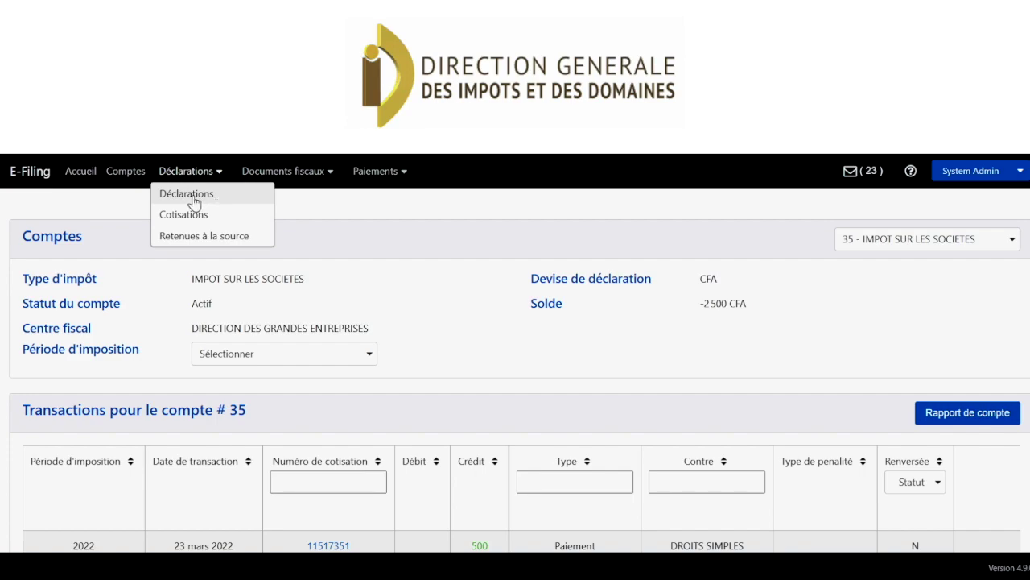
{"action": "left_click", "coordinate": [194, 201]}
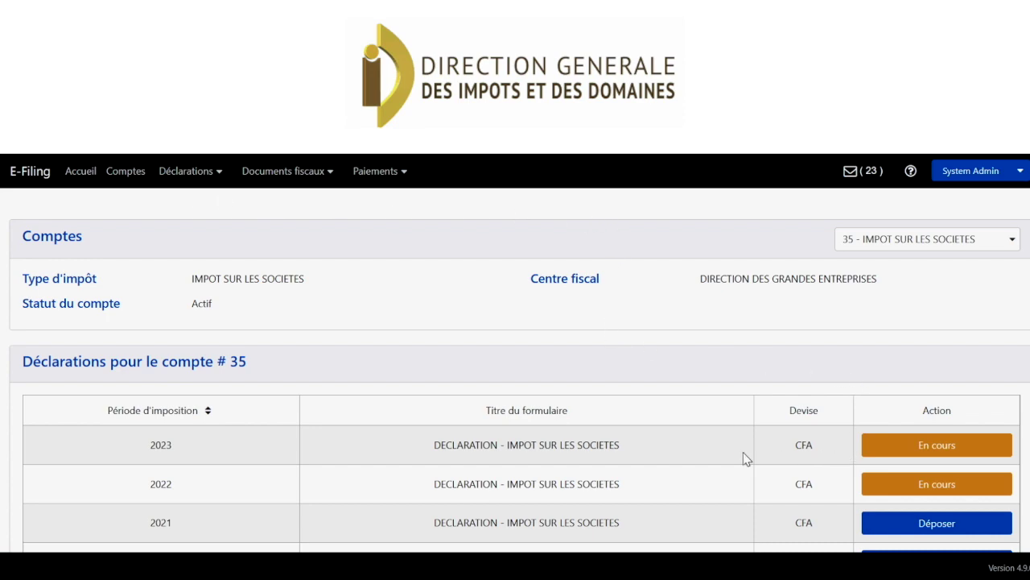
{"action": "left_click", "coordinate": [1012, 243]}
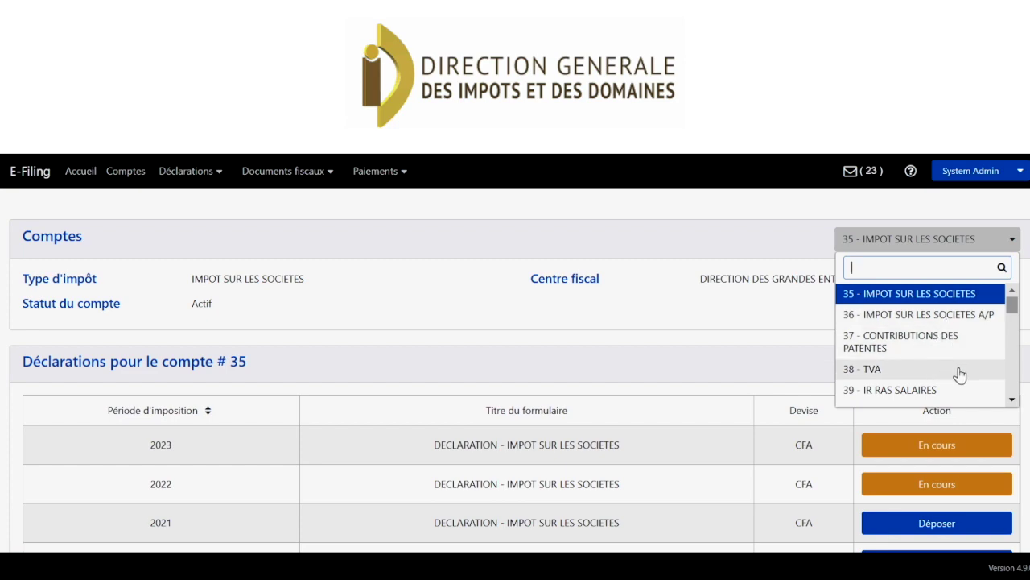
{"action": "left_click", "coordinate": [889, 375]}
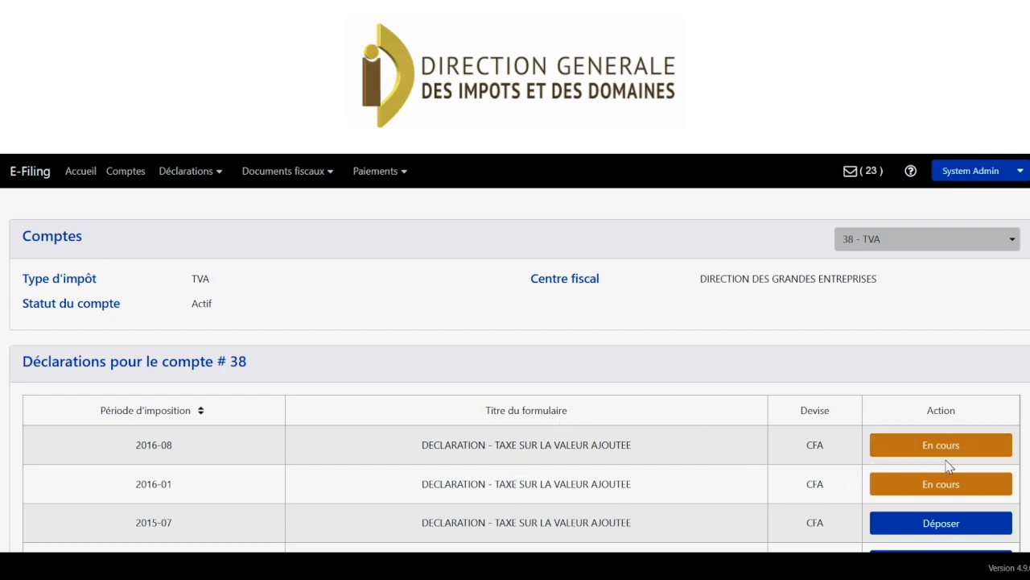
{"action": "left_click", "coordinate": [950, 525]}
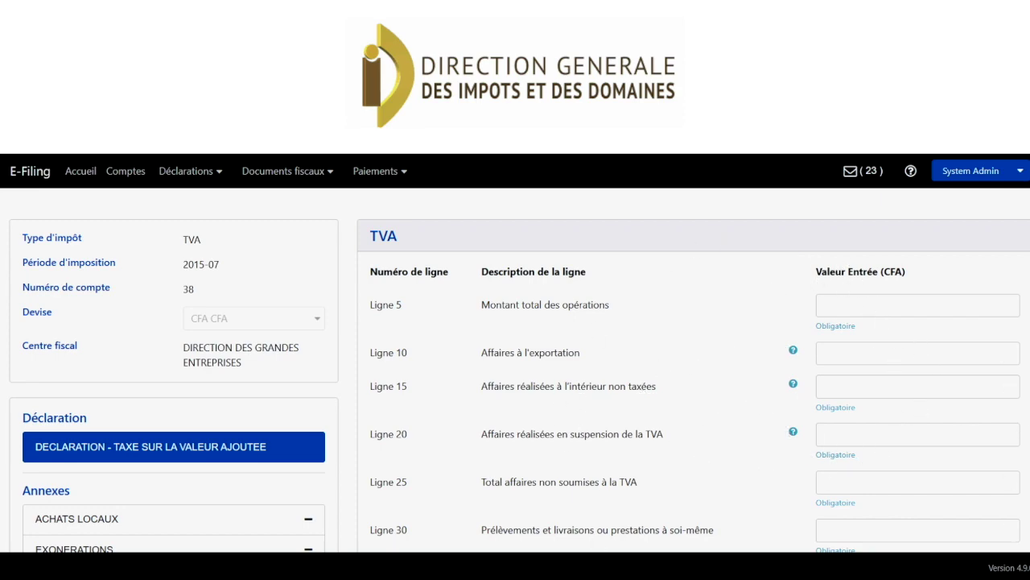
Step: Set the CSV delimiter of the TVA declaration to Point-virgule and download the CSV template
{"action": "scroll", "coordinate": [519, 370], "scroll_direction": "down", "scroll_amount": 3}
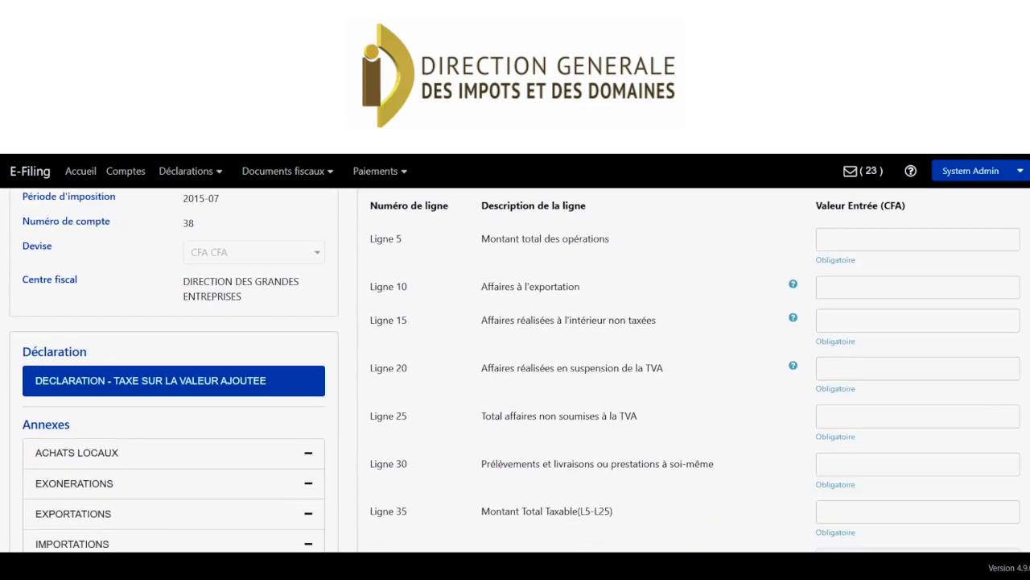
{"action": "scroll", "coordinate": [96, 432], "scroll_direction": "up", "scroll_amount": 4}
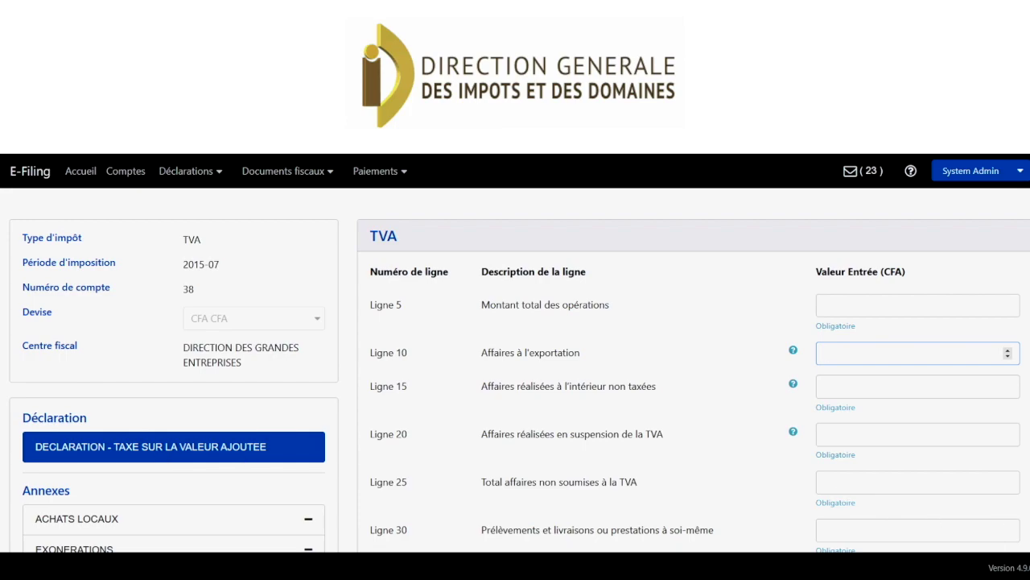
{"action": "scroll", "coordinate": [519, 370], "scroll_direction": "down", "scroll_amount": 5}
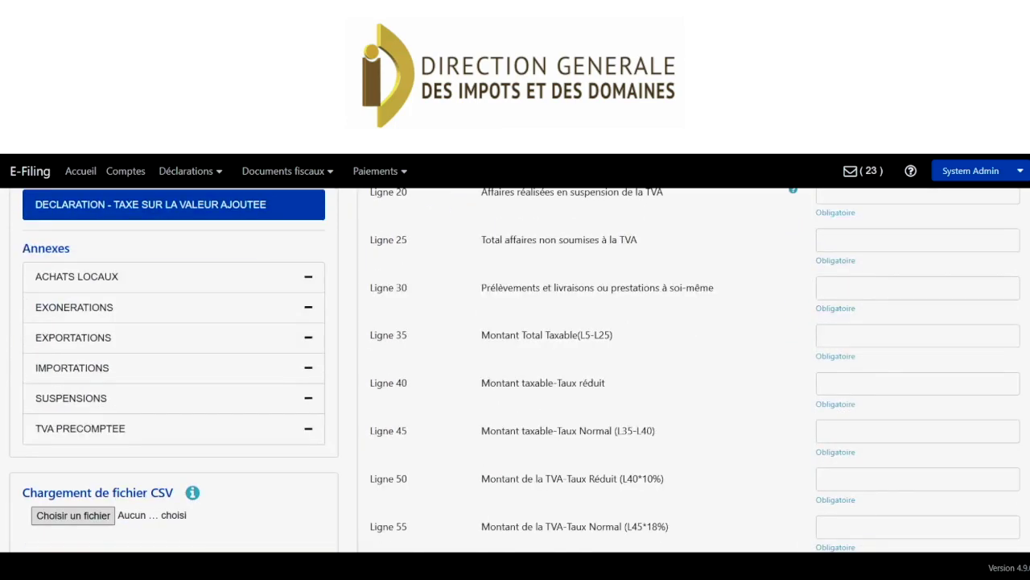
{"action": "scroll", "coordinate": [515, 370], "scroll_direction": "down", "scroll_amount": 1}
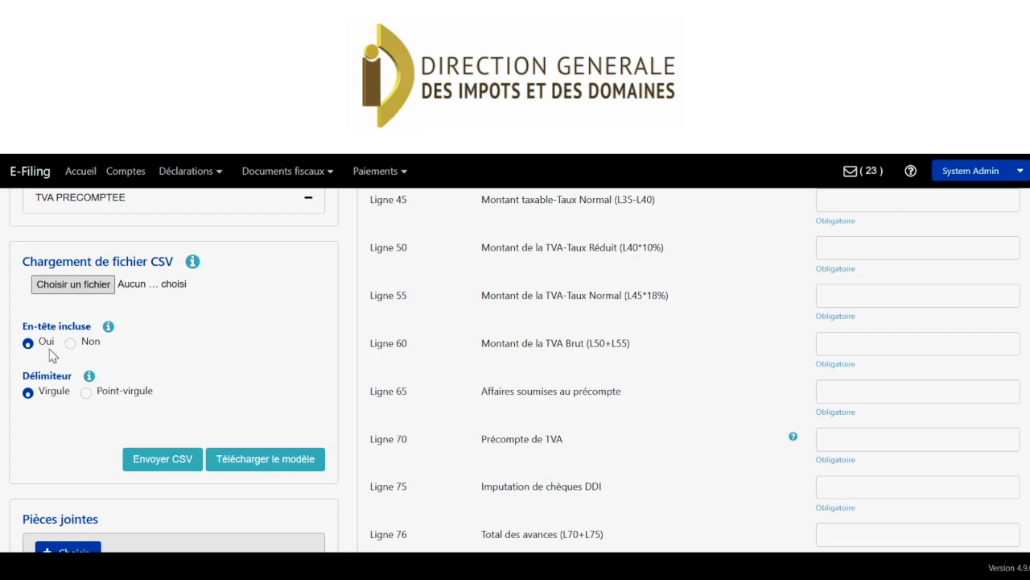
{"action": "left_click", "coordinate": [87, 393]}
{"action": "left_click", "coordinate": [276, 465]}
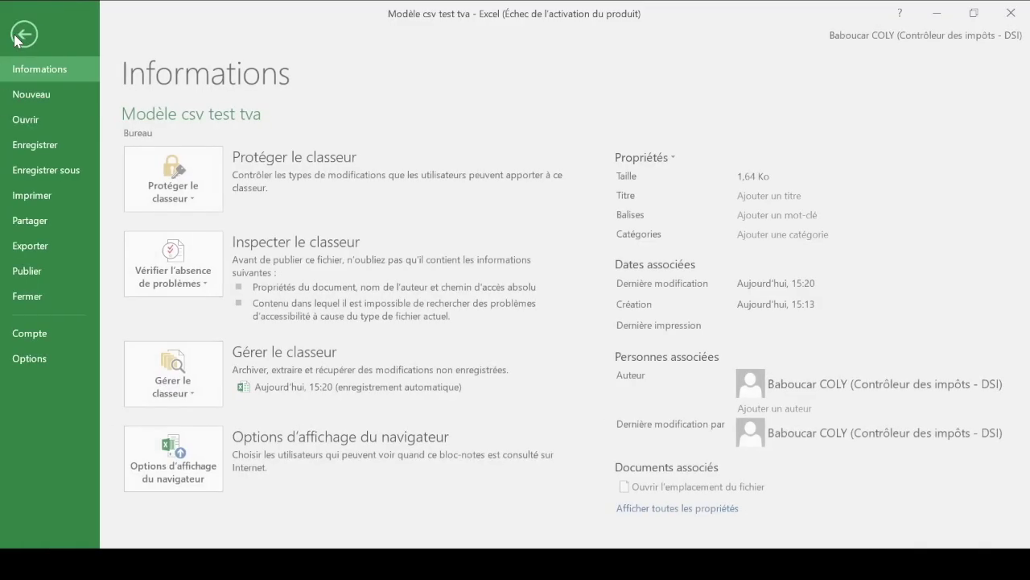
Step: In Excel, save the "Modèle csv test tva" workbook to the Bureau folder using Save As
{"action": "left_click", "coordinate": [22, 36]}
{"action": "left_click", "coordinate": [80, 170]}
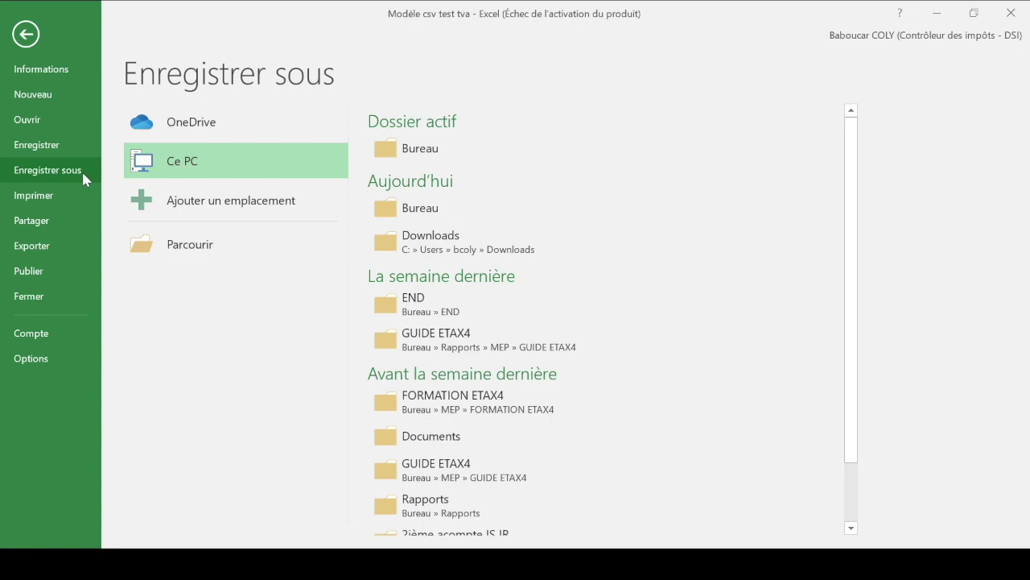
{"action": "left_click", "coordinate": [414, 155]}
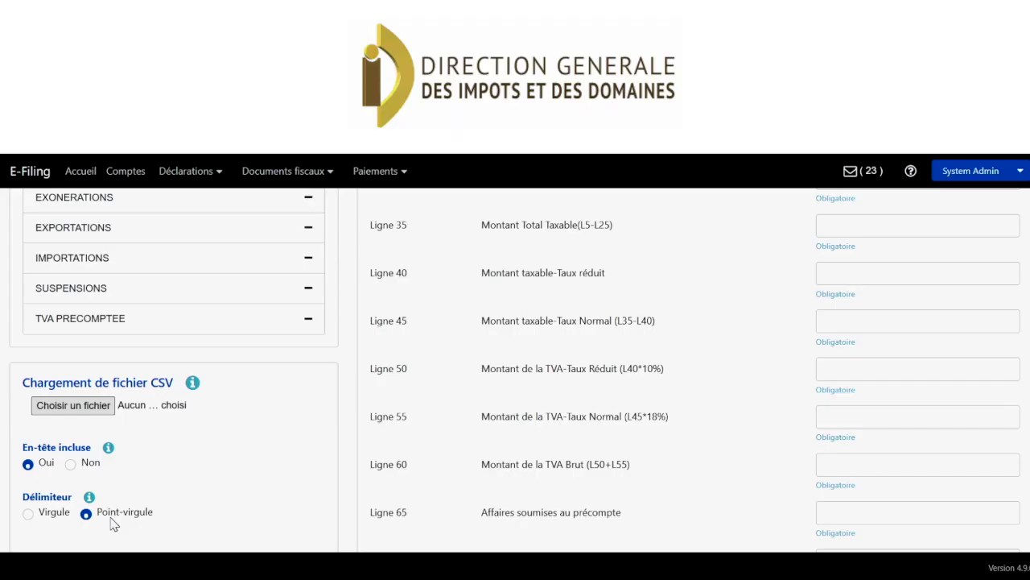
Step: Upload the file "Test tva etax4phase 2" into the TVA declaration with the Point-virgule delimiter, and save the declaration
{"action": "left_click", "coordinate": [86, 515]}
{"action": "left_click", "coordinate": [80, 407]}
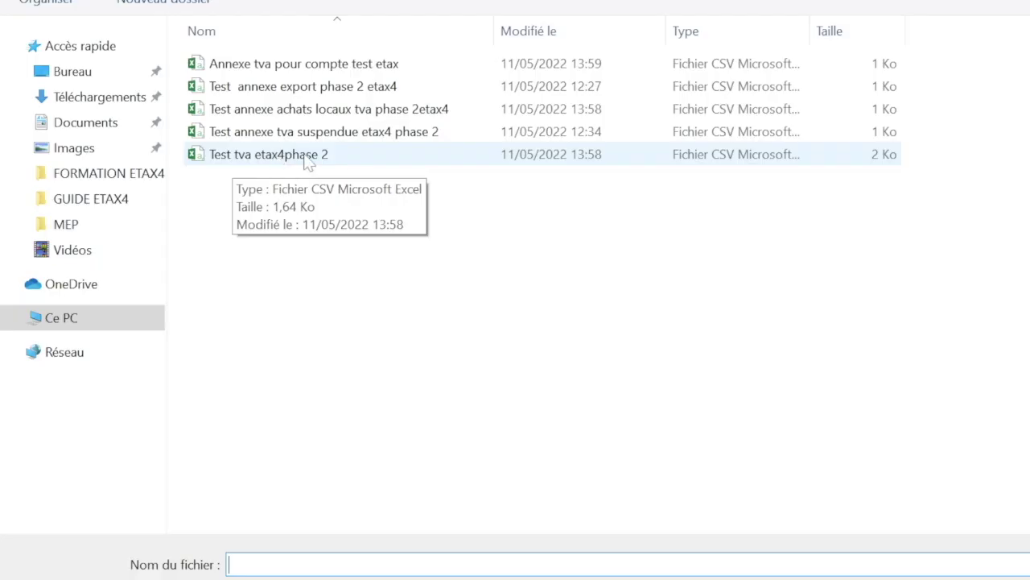
{"action": "left_click", "coordinate": [249, 161]}
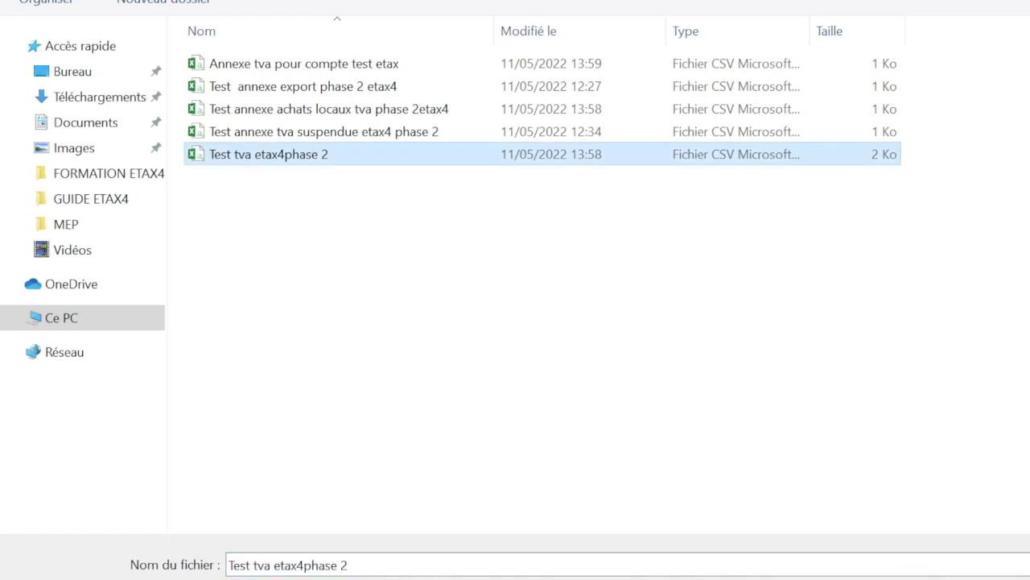
{"action": "key", "text": "Return"}
{"action": "scroll", "coordinate": [77, 531], "scroll_direction": "down", "scroll_amount": 1}
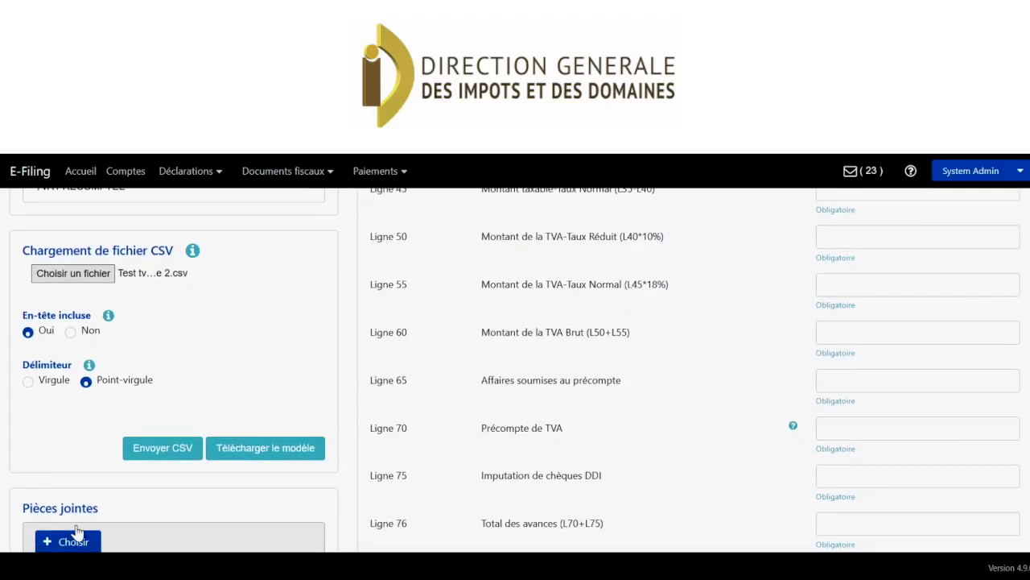
{"action": "left_click", "coordinate": [163, 447]}
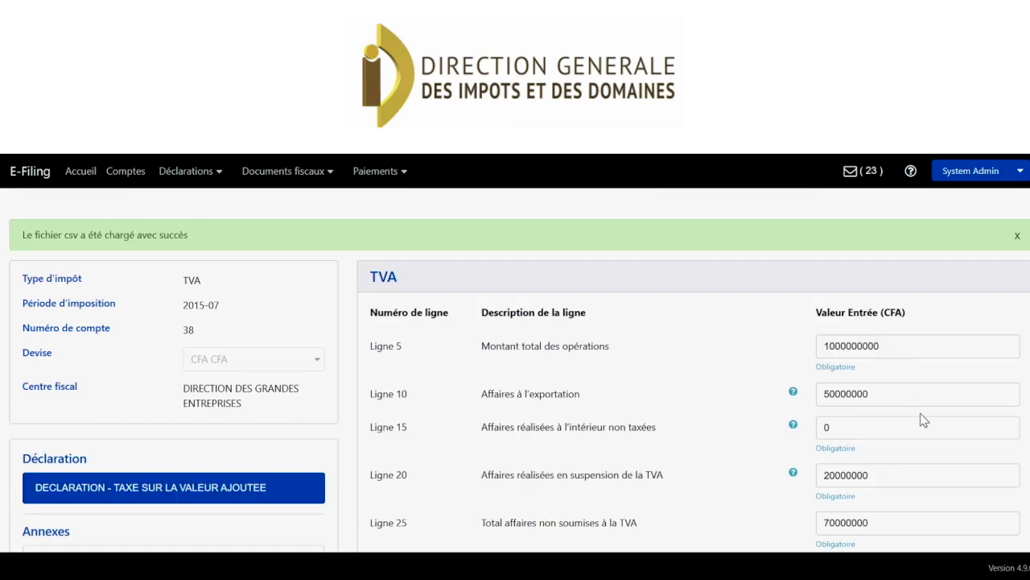
{"action": "scroll", "coordinate": [1001, 475], "scroll_direction": "down", "scroll_amount": 15}
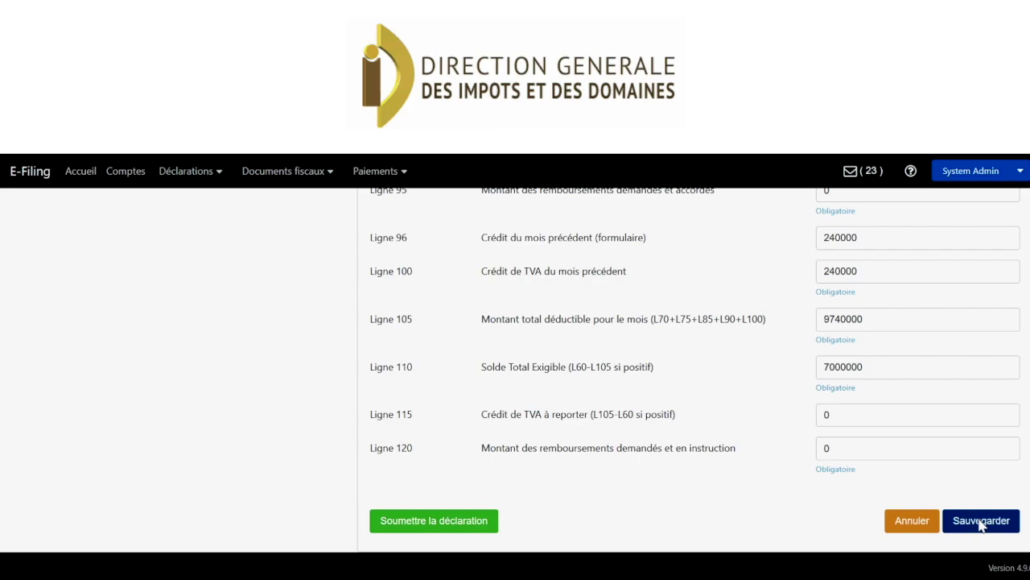
{"action": "left_click", "coordinate": [982, 521]}
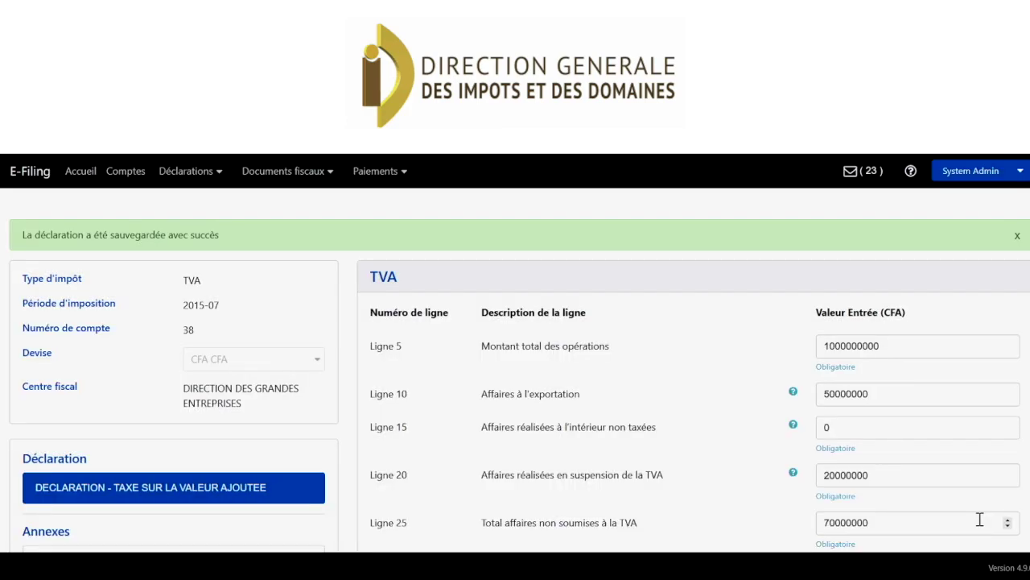
Step: Open the ACHATS LOCAUX annex of the TVA declaration and mark it as completed
{"action": "scroll", "coordinate": [121, 479], "scroll_direction": "down", "scroll_amount": 2}
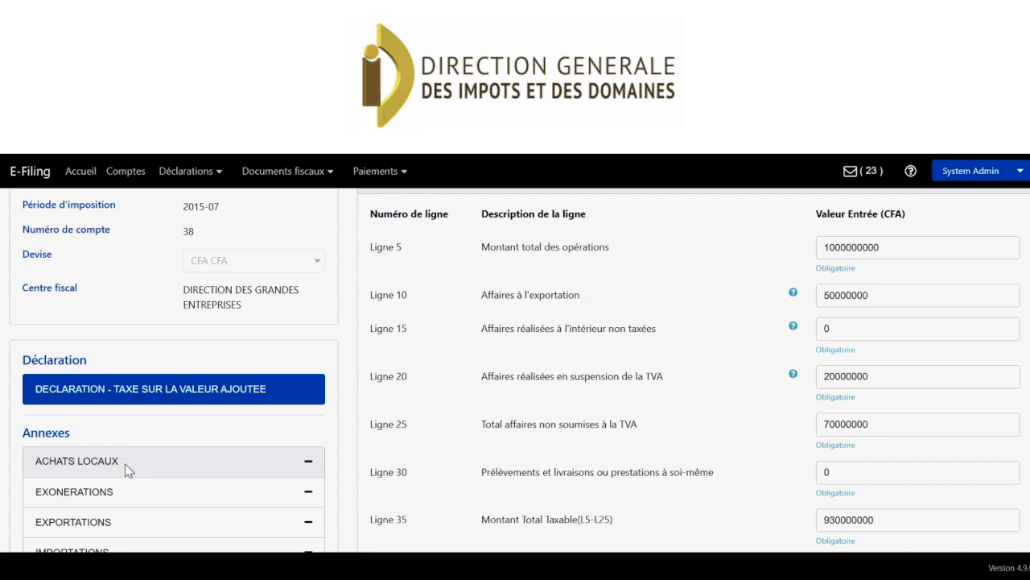
{"action": "left_click", "coordinate": [126, 469]}
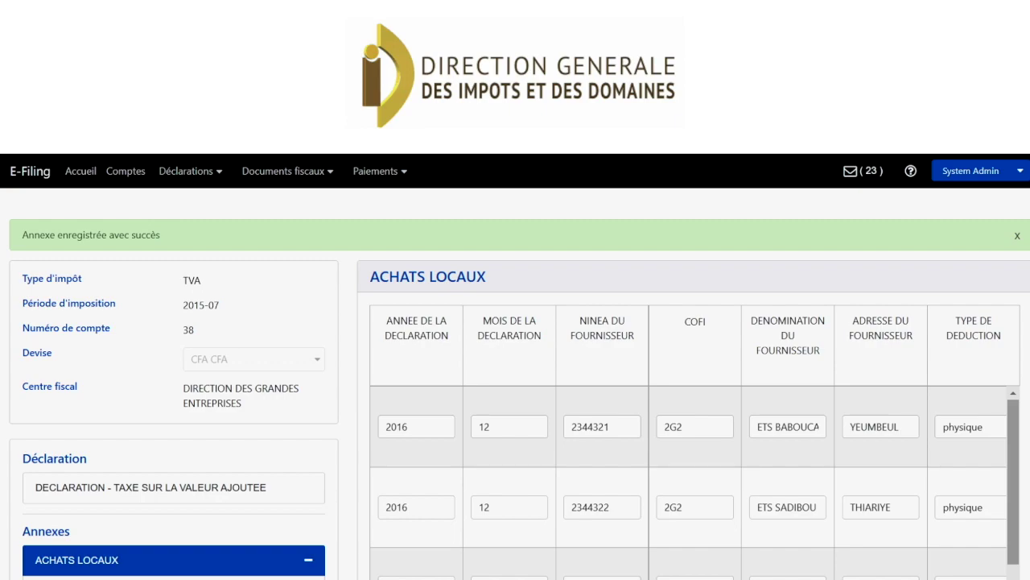
{"action": "scroll", "coordinate": [442, 429], "scroll_direction": "down", "scroll_amount": 5}
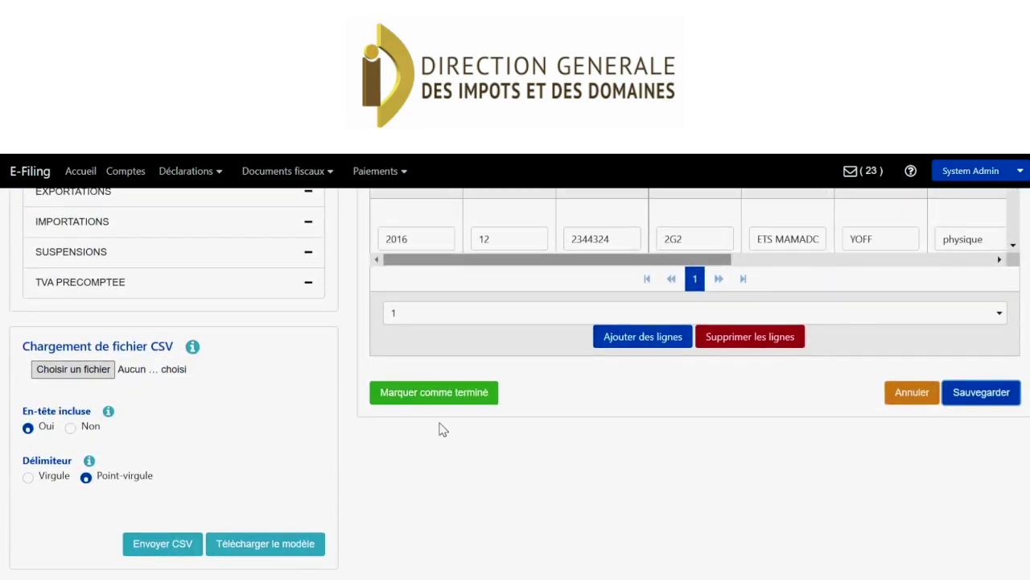
{"action": "left_click", "coordinate": [435, 394]}
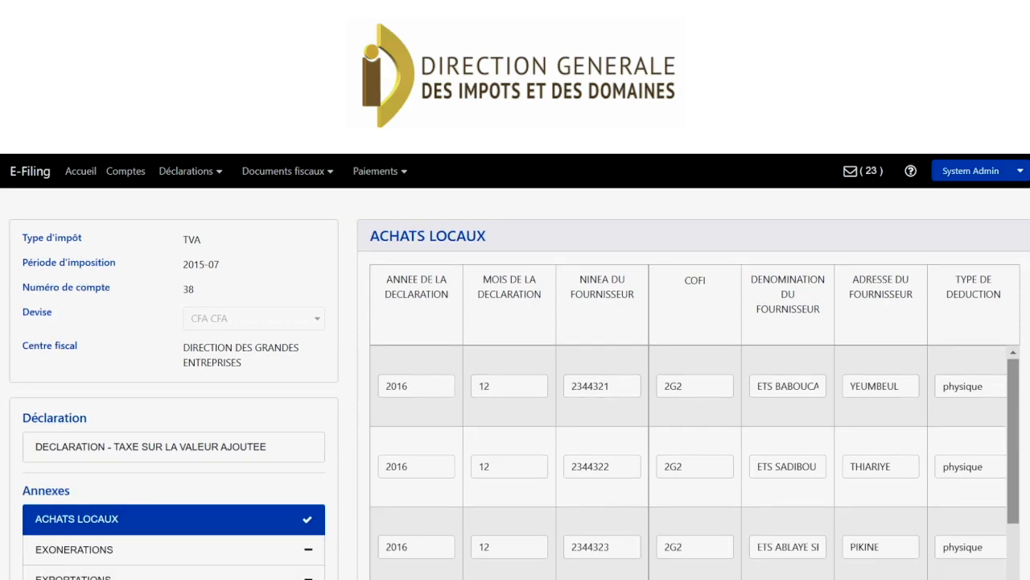
Step: Submit the 2023 IMPOT SUR LES SOCIETES declaration and give consent to send it to the tax centre
{"action": "left_click", "coordinate": [205, 171]}
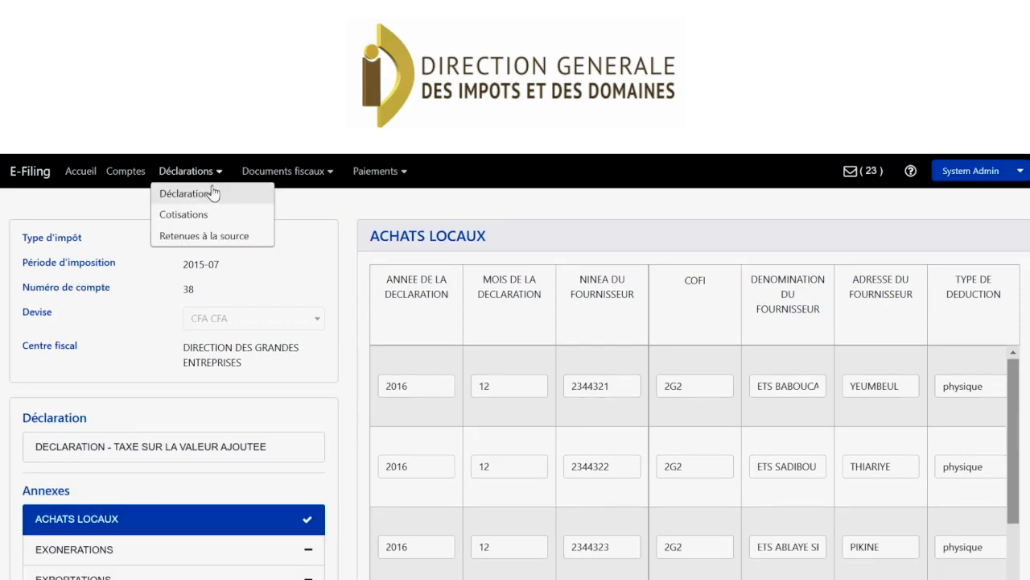
{"action": "left_click", "coordinate": [202, 201]}
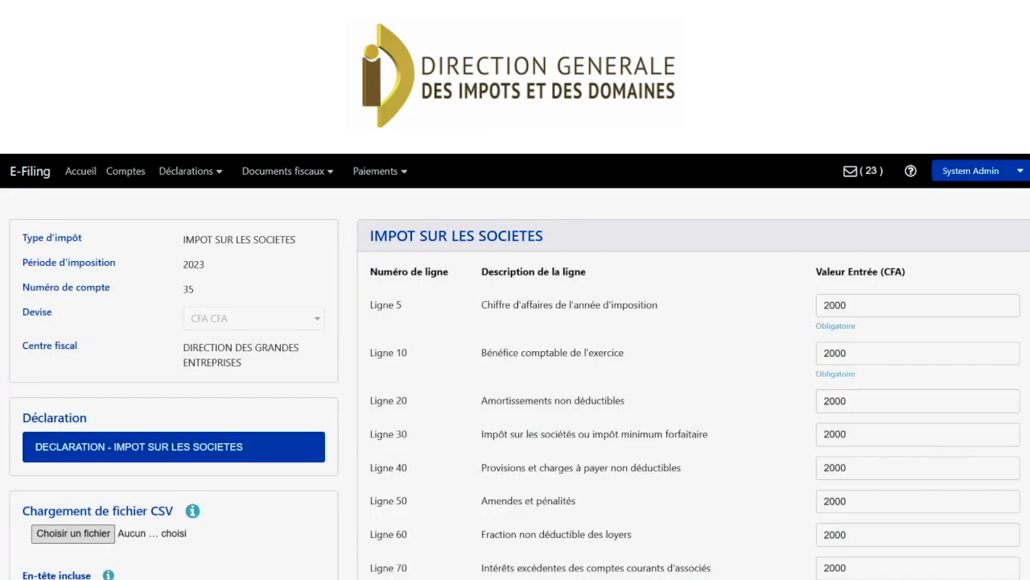
{"action": "scroll", "coordinate": [515, 386], "scroll_direction": "down", "scroll_amount": 6}
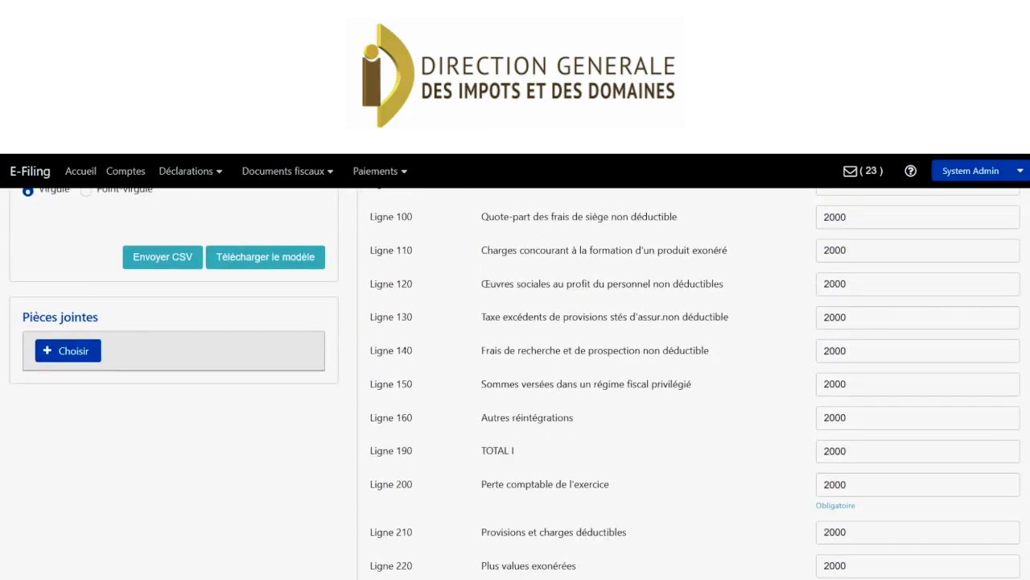
{"action": "scroll", "coordinate": [515, 387], "scroll_direction": "down", "scroll_amount": 10}
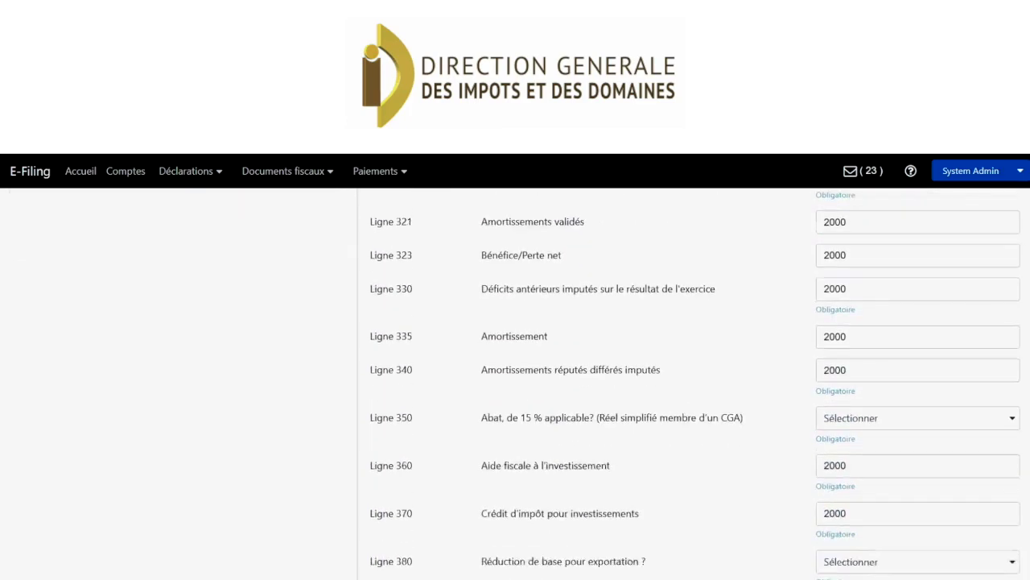
{"action": "scroll", "coordinate": [516, 387], "scroll_direction": "down", "scroll_amount": 8}
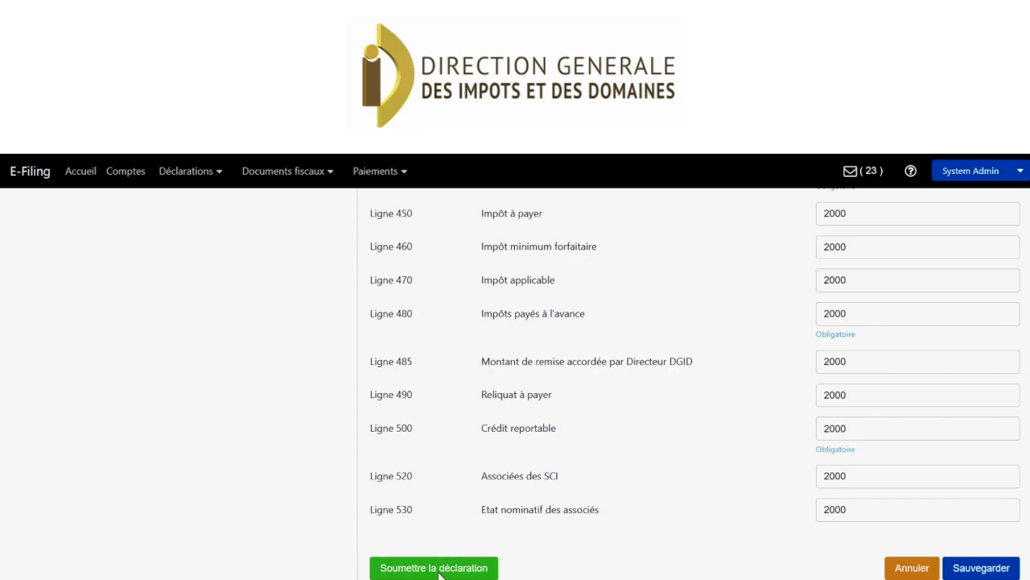
{"action": "left_click", "coordinate": [435, 570]}
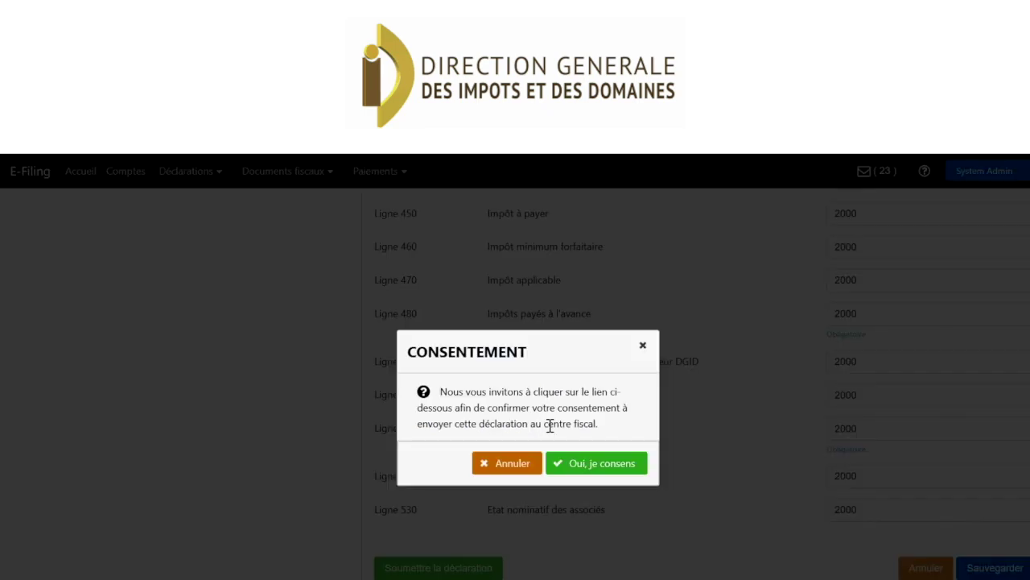
{"action": "left_click", "coordinate": [598, 464]}
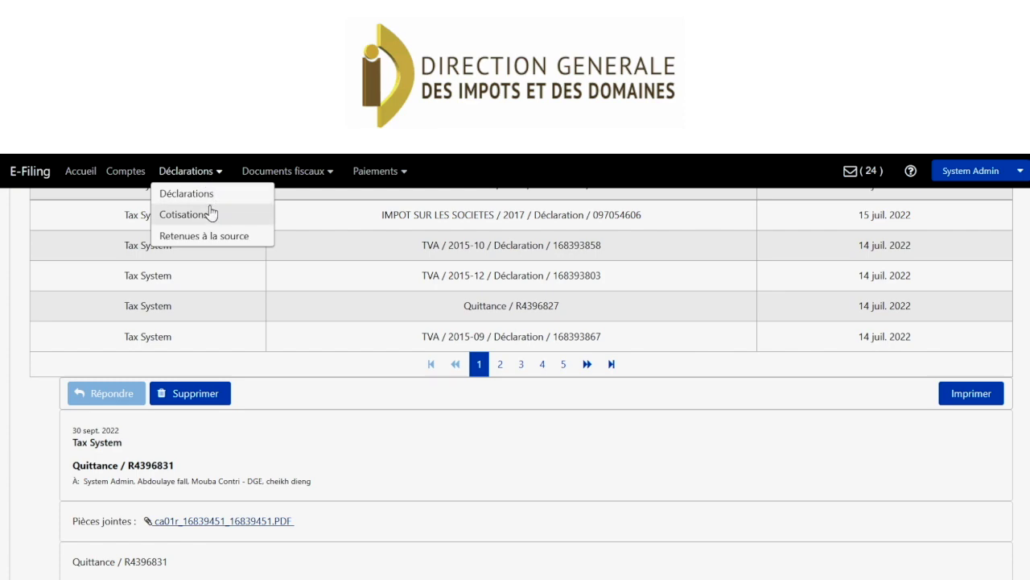
Step: Open the Cotisations list and display the entries of the TVA account
{"action": "left_click", "coordinate": [183, 214]}
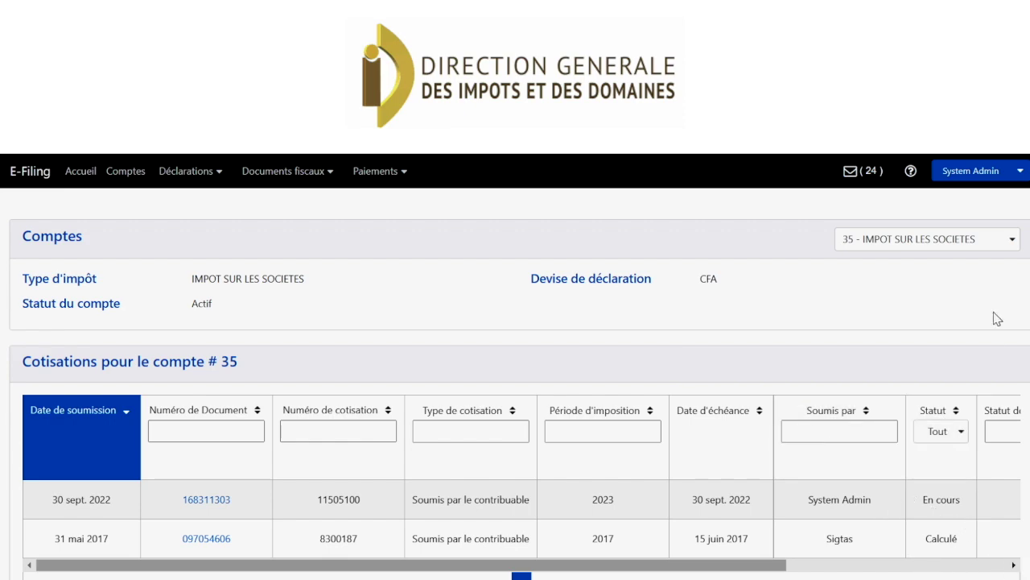
{"action": "left_click", "coordinate": [1014, 241]}
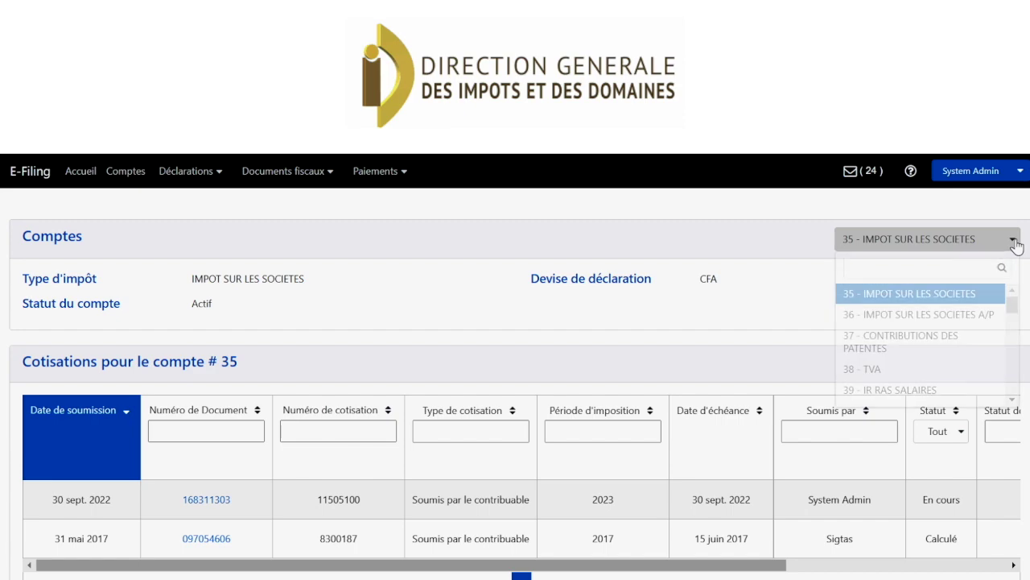
{"action": "left_click", "coordinate": [882, 370]}
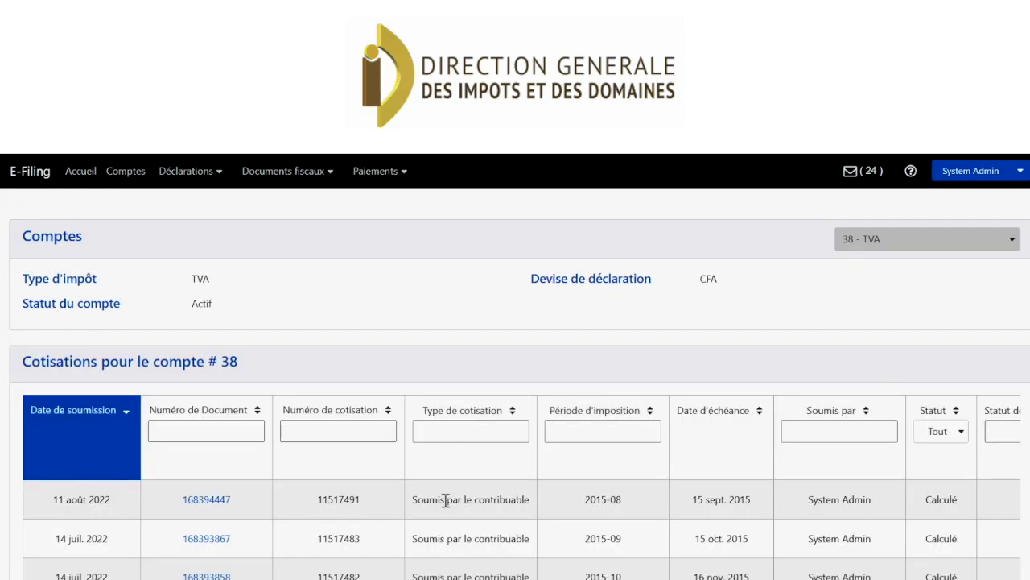
{"action": "scroll", "coordinate": [515, 387], "scroll_direction": "down", "scroll_amount": 2}
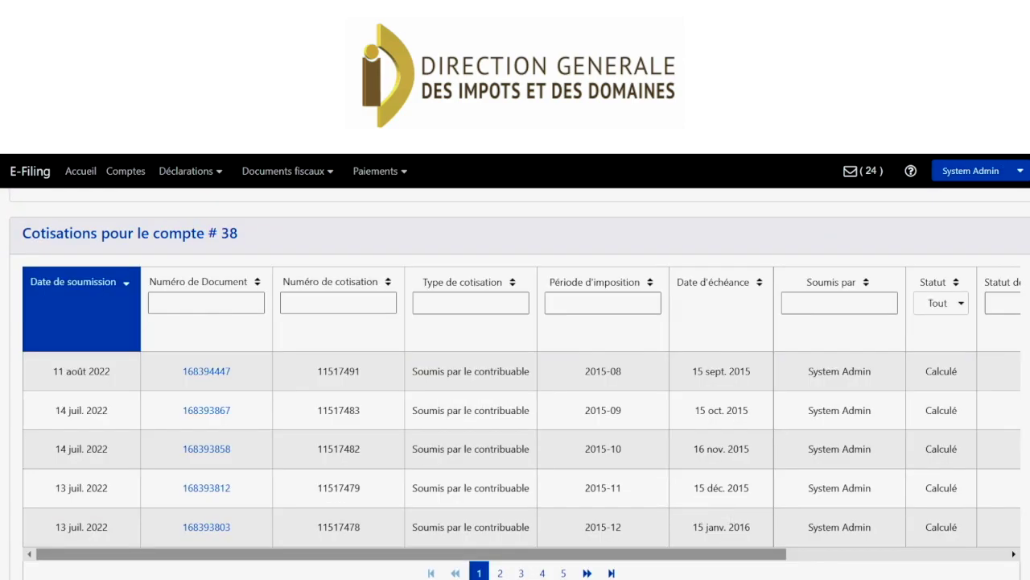
Step: Print the 2023 IMPOT SUR LES SOCIETES cotisation and open the declaration PDF attached to the newest message in the Boîte de messages
{"action": "left_click", "coordinate": [1014, 554]}
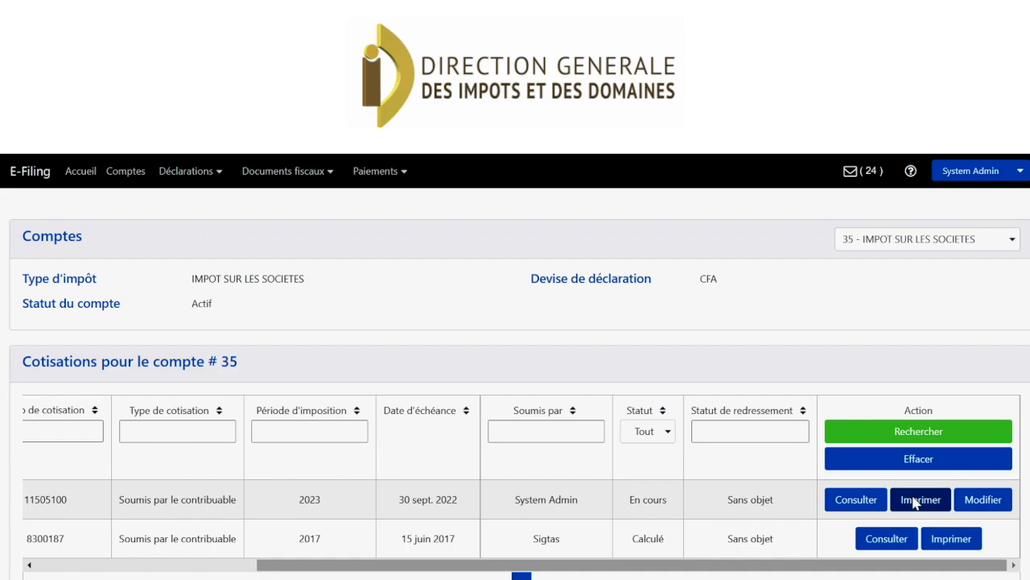
{"action": "left_click", "coordinate": [915, 499]}
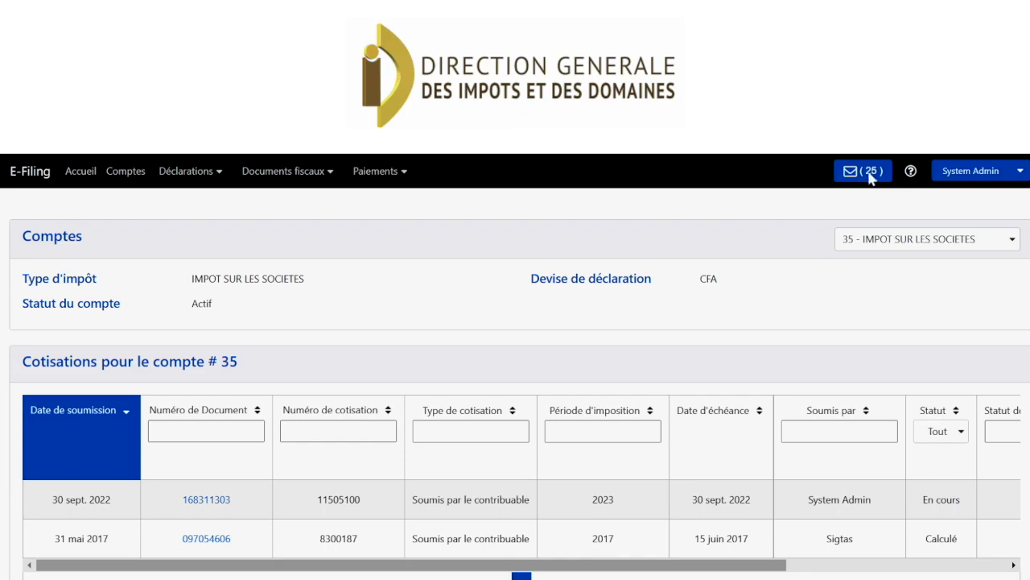
{"action": "left_click", "coordinate": [870, 173]}
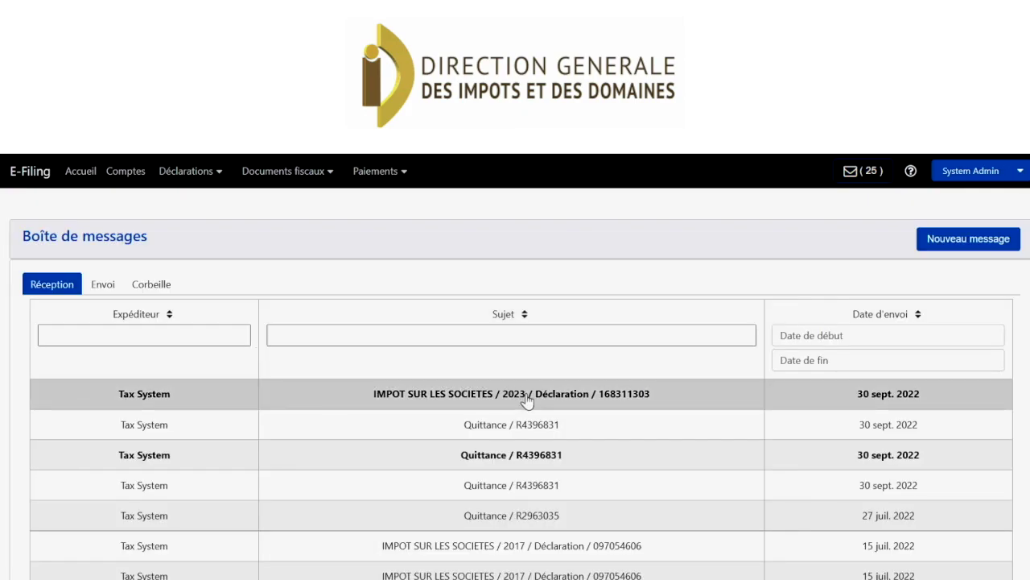
{"action": "left_click", "coordinate": [528, 400]}
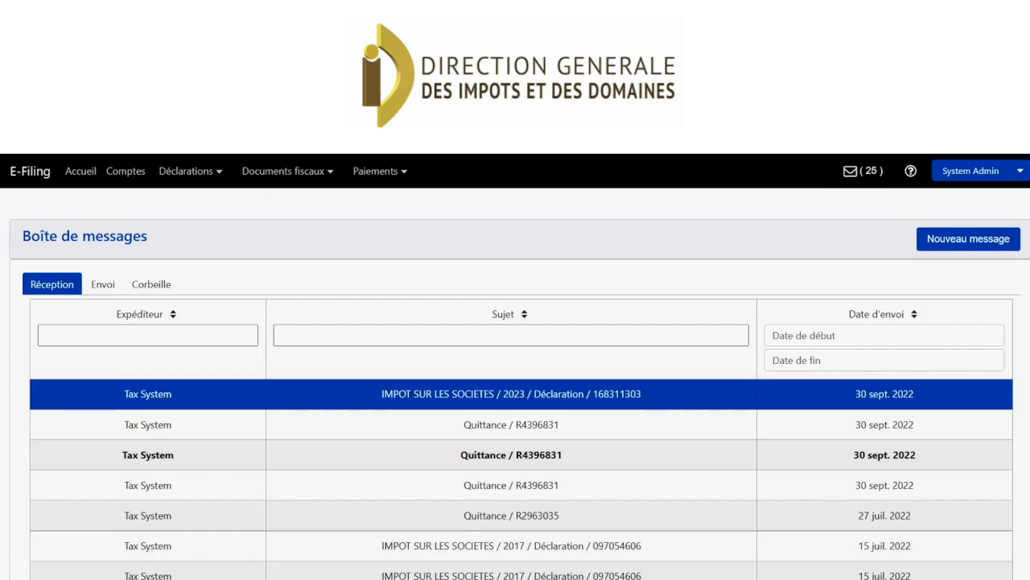
{"action": "scroll", "coordinate": [527, 400], "scroll_direction": "down", "scroll_amount": 5}
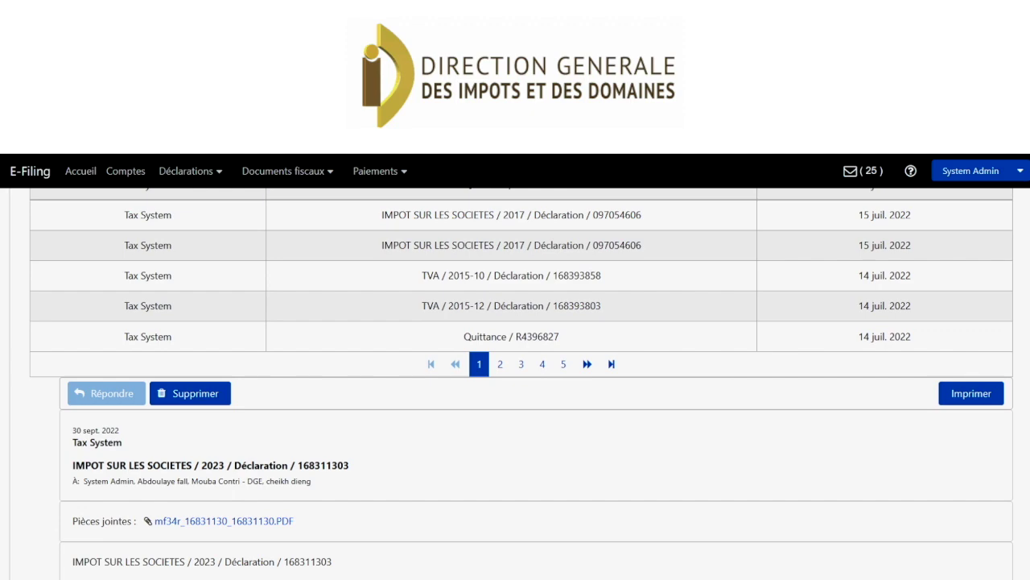
{"action": "left_click", "coordinate": [225, 523]}
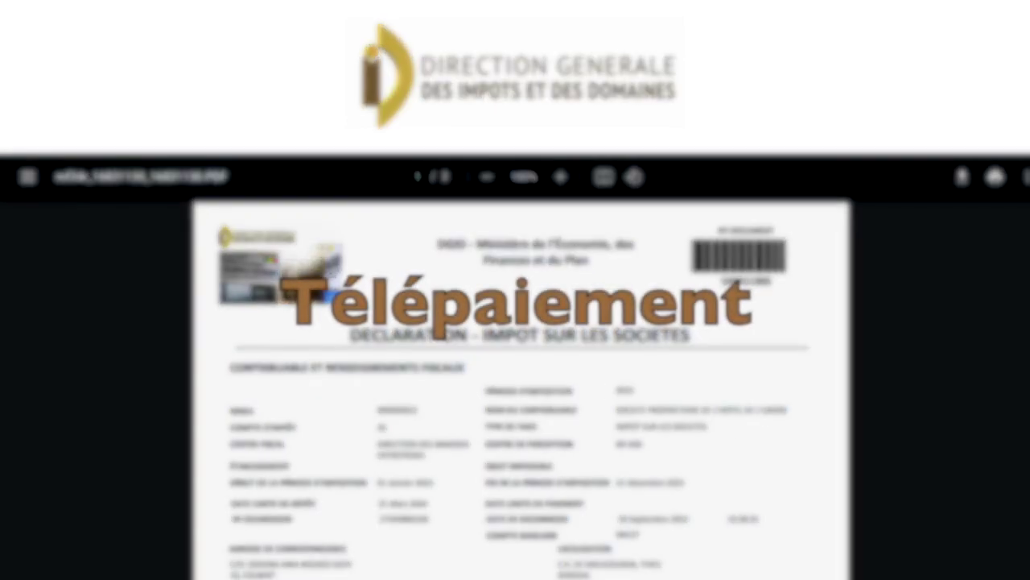
{"action": "scroll", "coordinate": [521, 390], "scroll_direction": "down", "scroll_amount": 1}
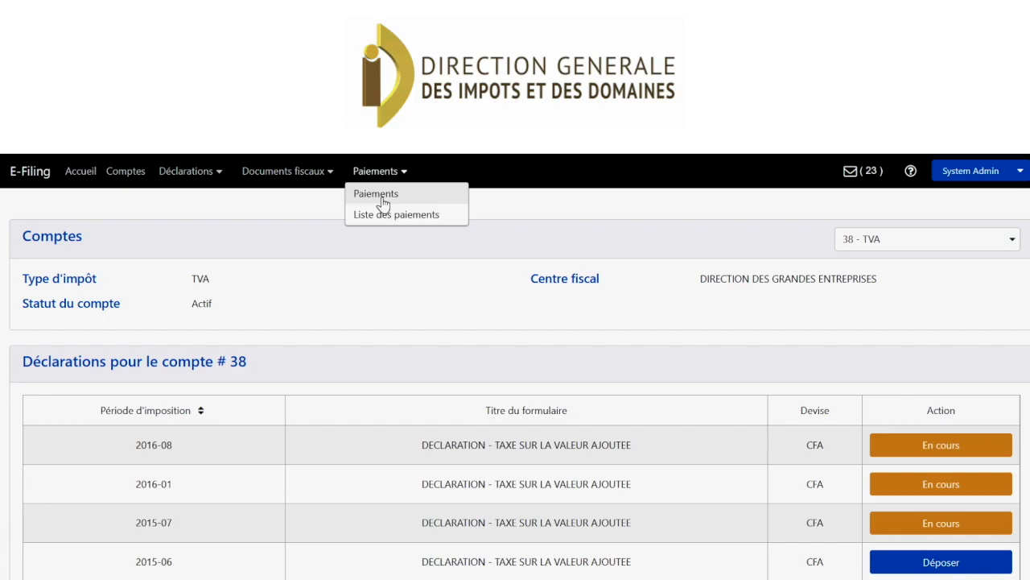
Step: Select the 2020-12 TVA POUR COMPTE and TRIMF charges for payment and add them to the cart
{"action": "left_click", "coordinate": [383, 203]}
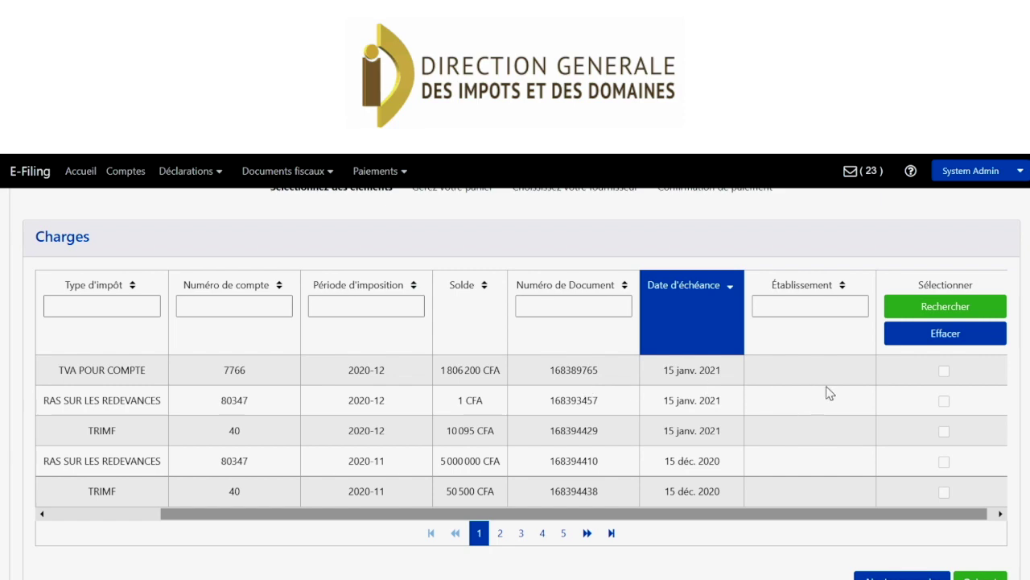
{"action": "left_click", "coordinate": [944, 373]}
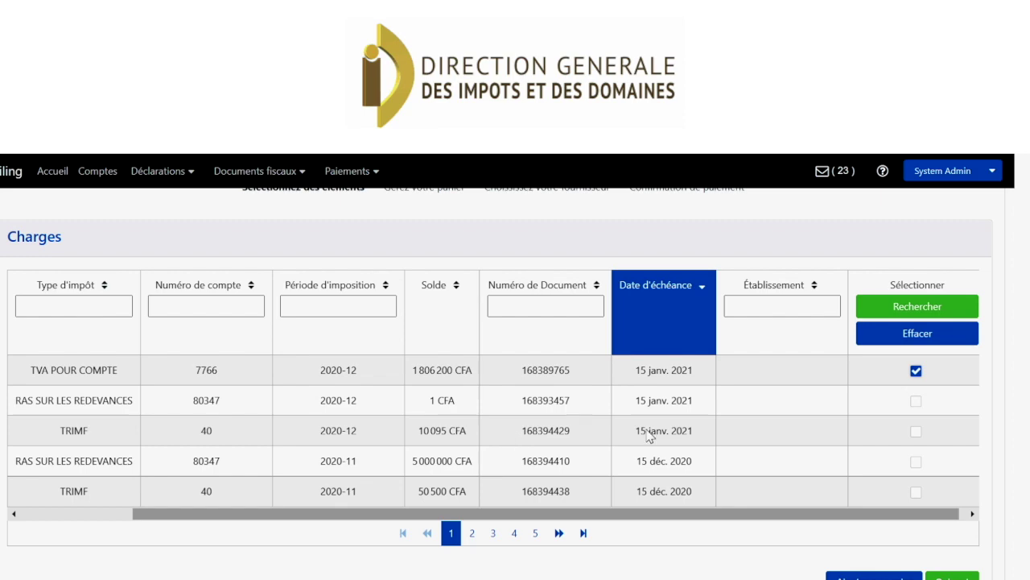
{"action": "left_click", "coordinate": [916, 430]}
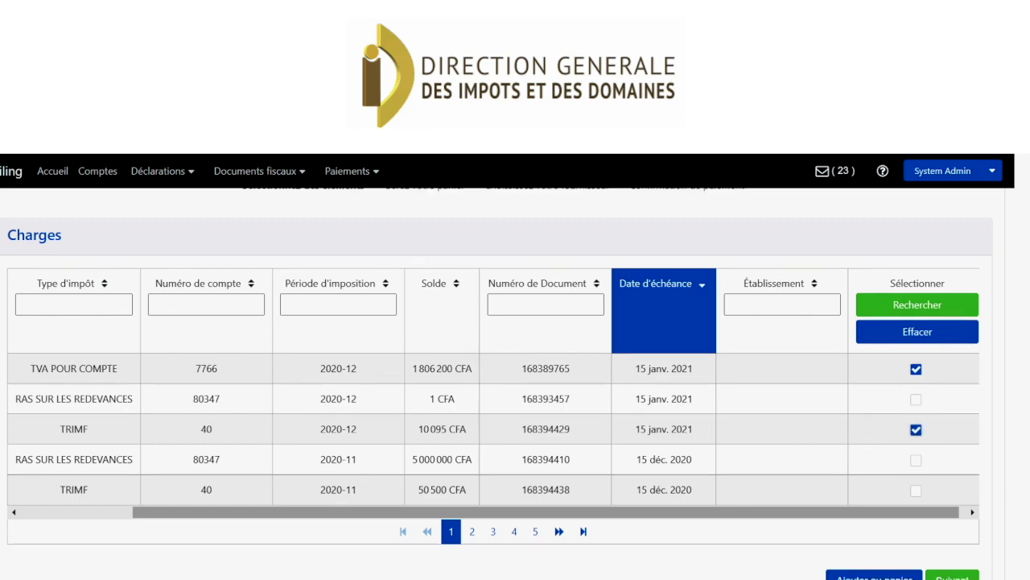
{"action": "scroll", "coordinate": [499, 387], "scroll_direction": "down", "scroll_amount": 1}
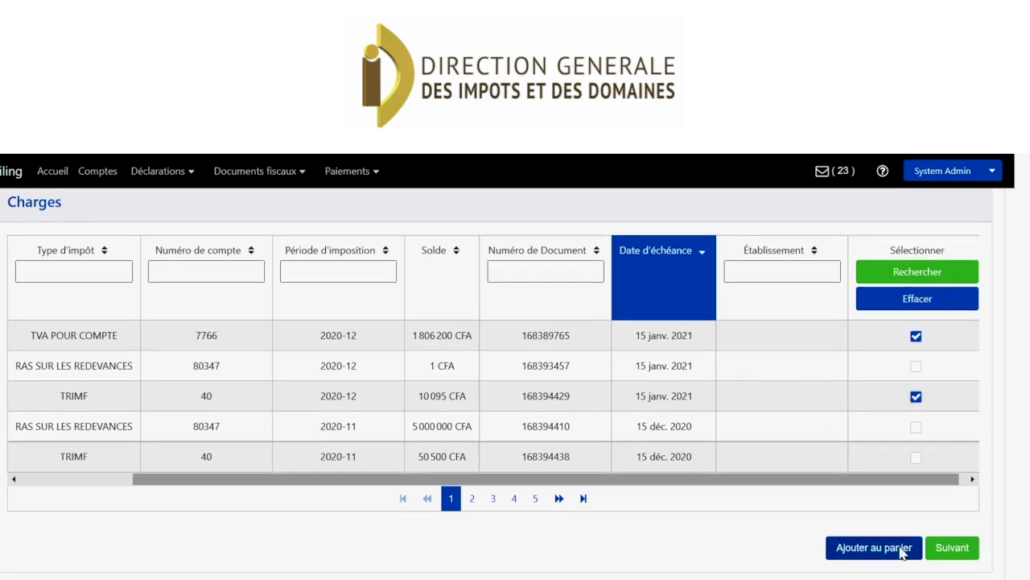
{"action": "left_click", "coordinate": [876, 550]}
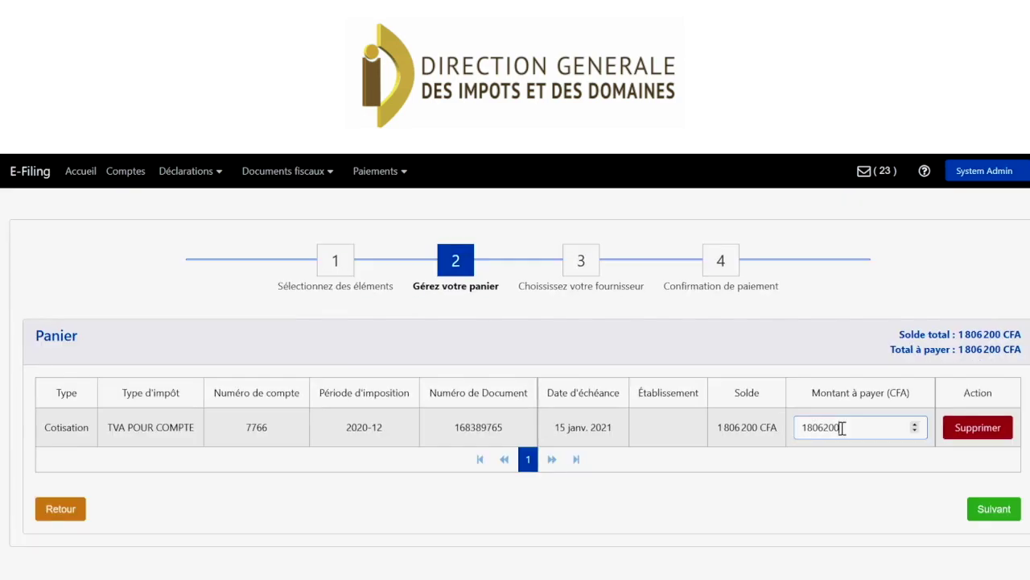
Step: Set the amount to pay for the TVA POUR COMPTE cotisation to 1000000 CFA and continue to the provider selection
{"action": "key", "text": "BackSpace"}
{"action": "key", "text": "BackSpace"}
{"action": "key", "text": "BackSpace"}
{"action": "key", "text": "BackSpace"}
{"action": "key", "text": "BackSpace"}
{"action": "type", "text": "1000000"}
{"action": "key", "text": "Tab"}
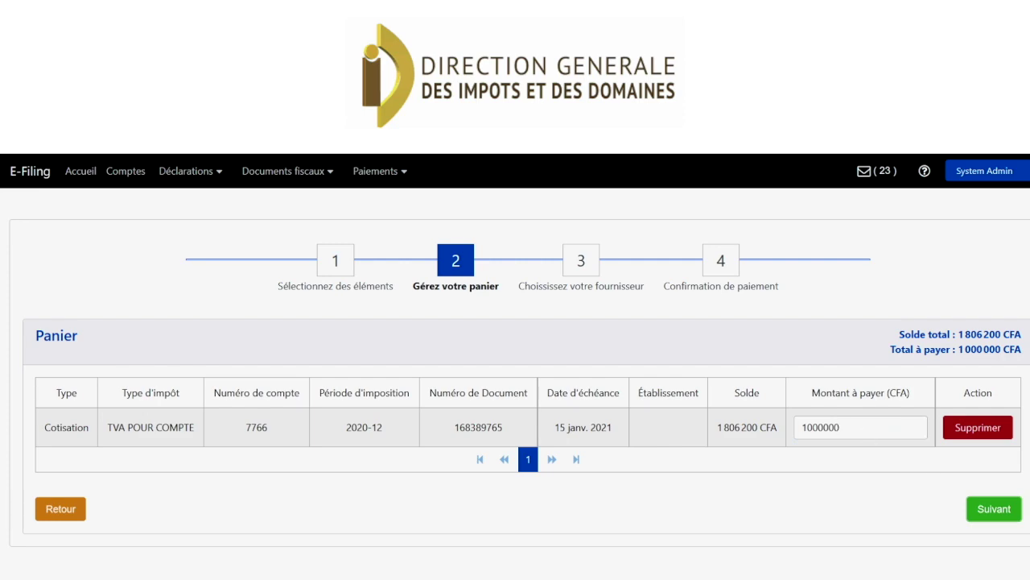
{"action": "left_click", "coordinate": [995, 509]}
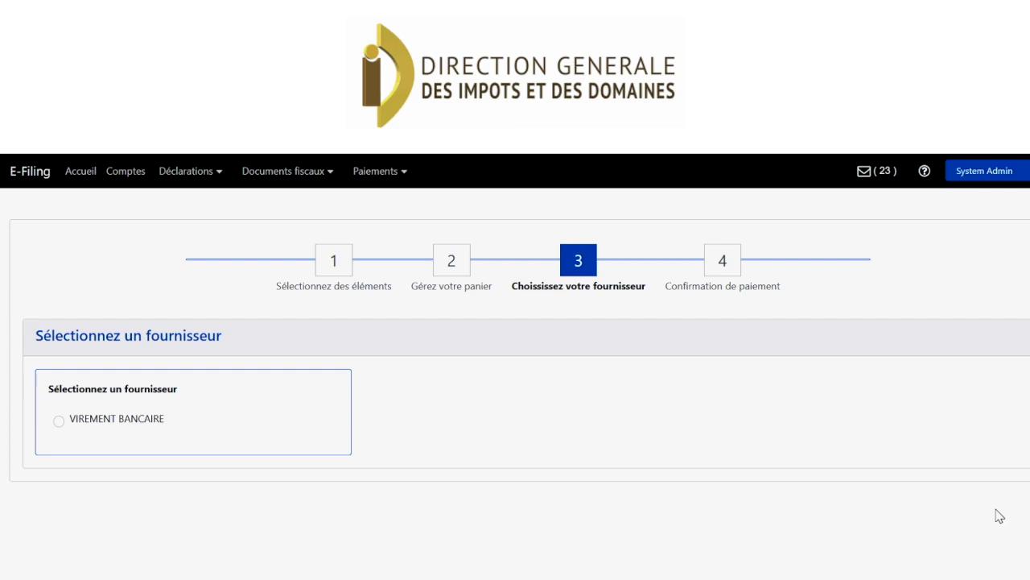
Step: Choose VIREMENT BANCAIRE as provider with the SGBS bank account and submit the payment
{"action": "left_click", "coordinate": [59, 422]}
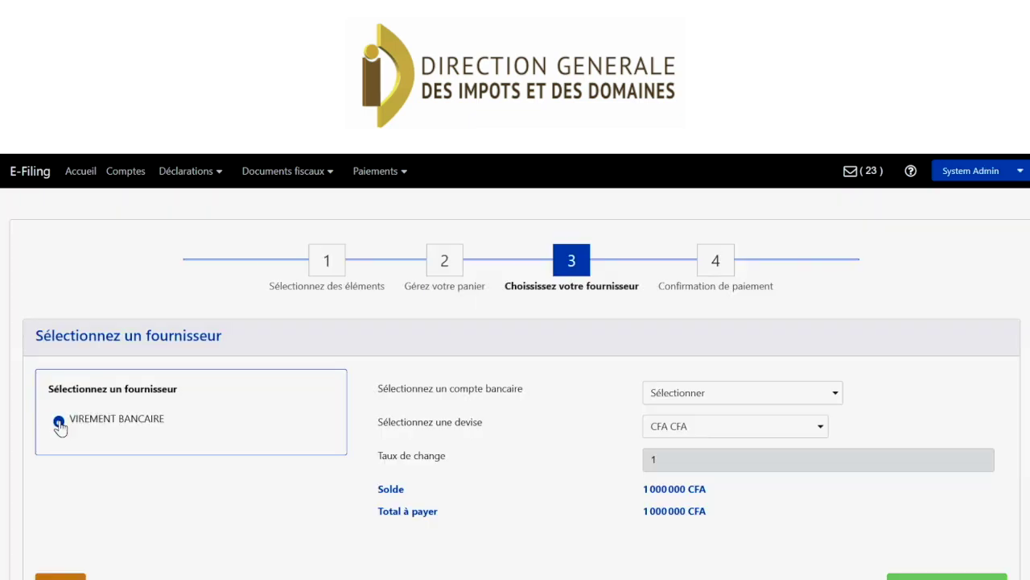
{"action": "left_click", "coordinate": [837, 398]}
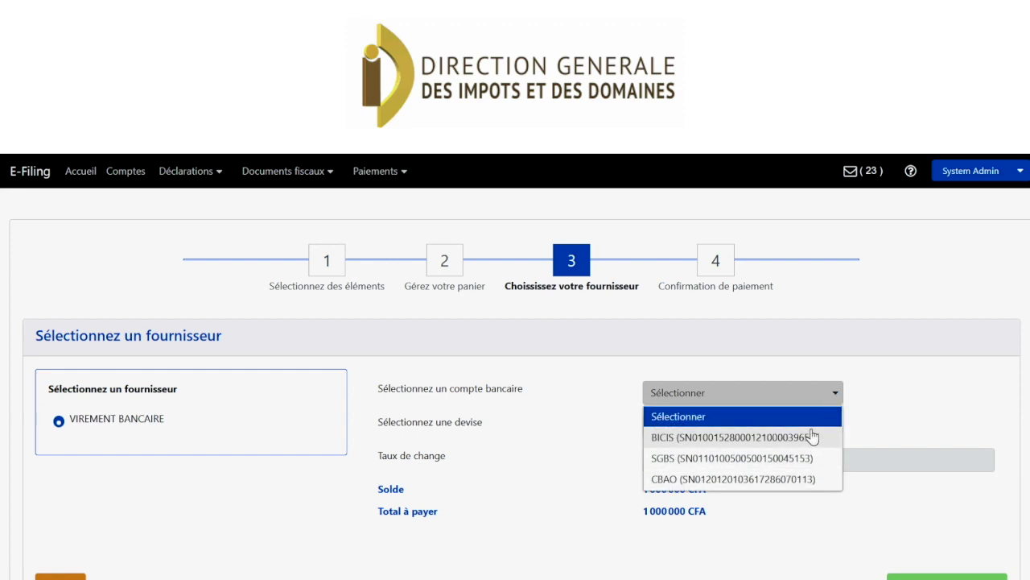
{"action": "left_click", "coordinate": [734, 457]}
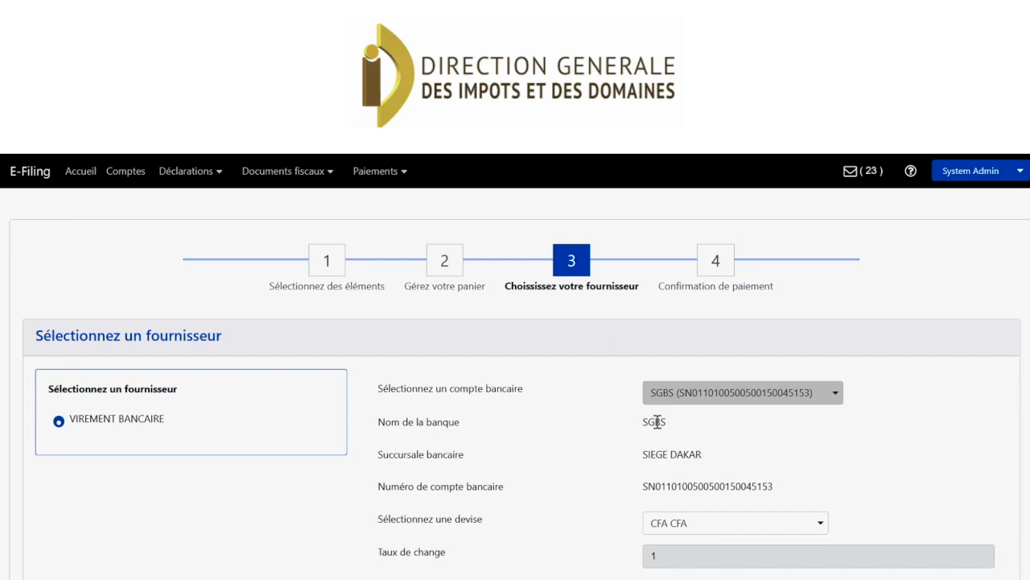
{"action": "scroll", "coordinate": [606, 493], "scroll_direction": "down", "scroll_amount": 2}
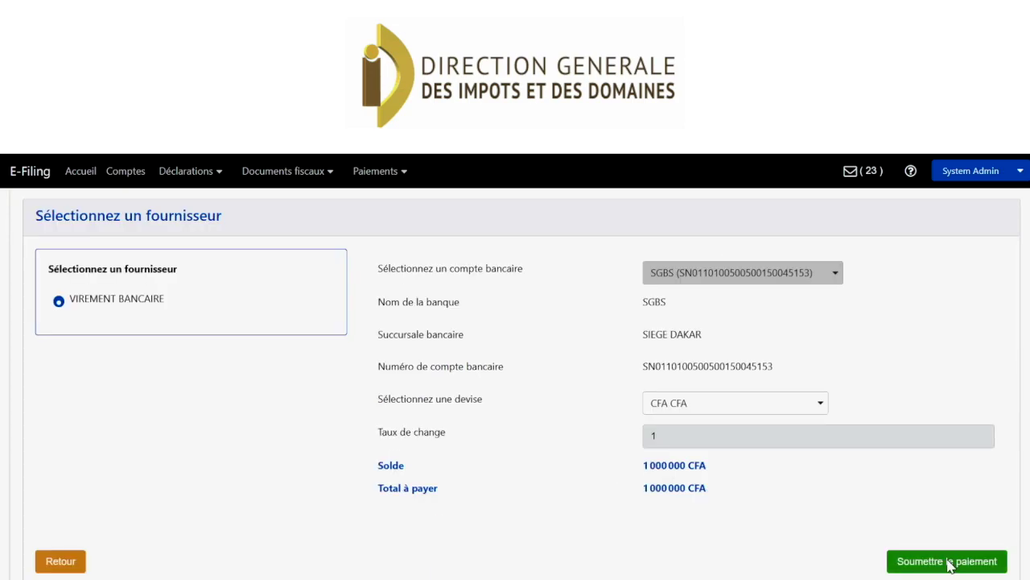
{"action": "left_click", "coordinate": [948, 561]}
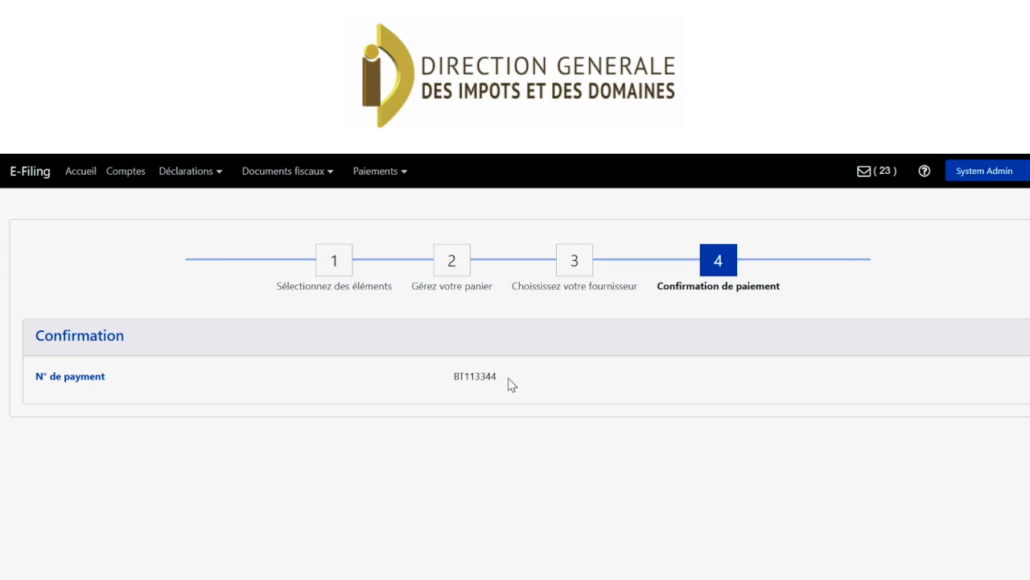
Step: Open the Liste des paiements and request the quittance for the validated CBAO payment of 22 323 150
{"action": "left_click", "coordinate": [379, 170]}
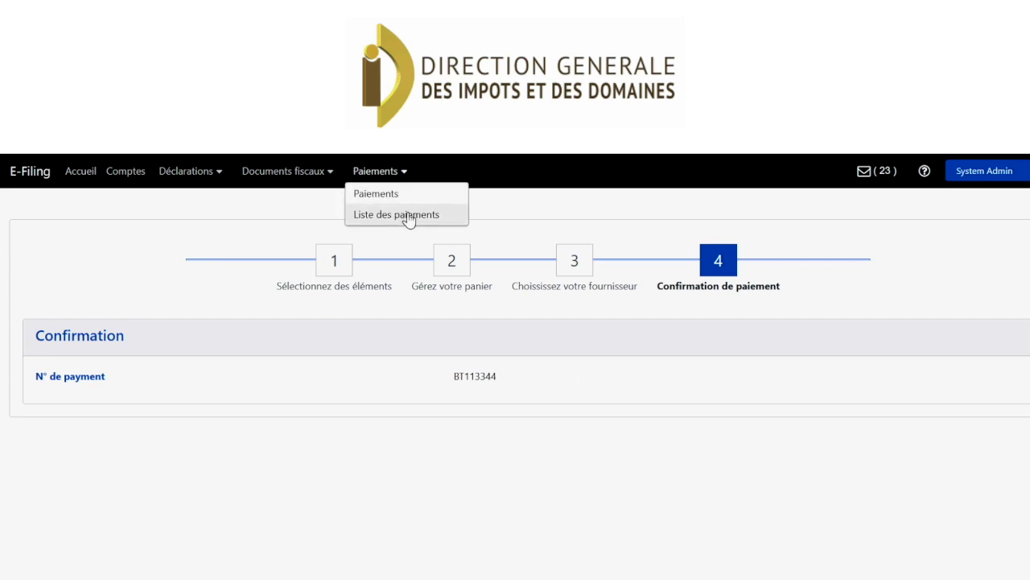
{"action": "left_click", "coordinate": [409, 215]}
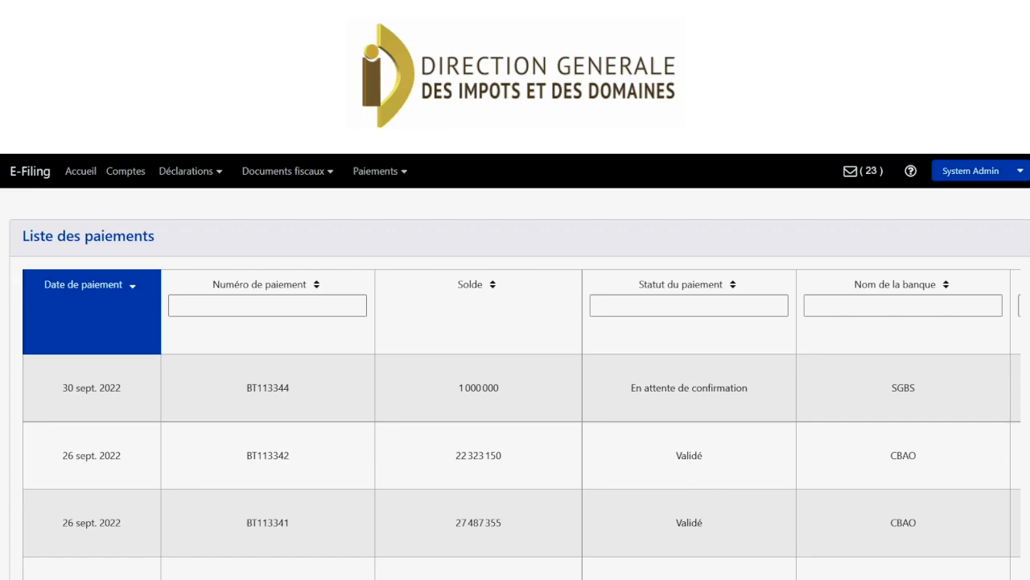
{"action": "scroll", "coordinate": [691, 302], "scroll_direction": "down", "scroll_amount": 1}
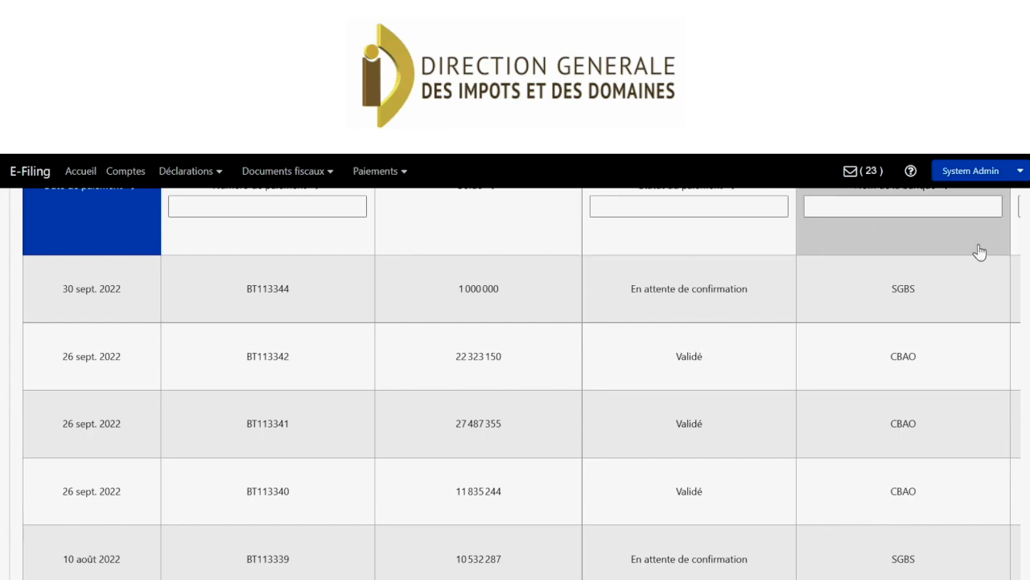
{"action": "scroll", "coordinate": [979, 252], "scroll_direction": "up", "scroll_amount": 1}
{"action": "scroll", "coordinate": [980, 252], "scroll_direction": "down", "scroll_amount": 1}
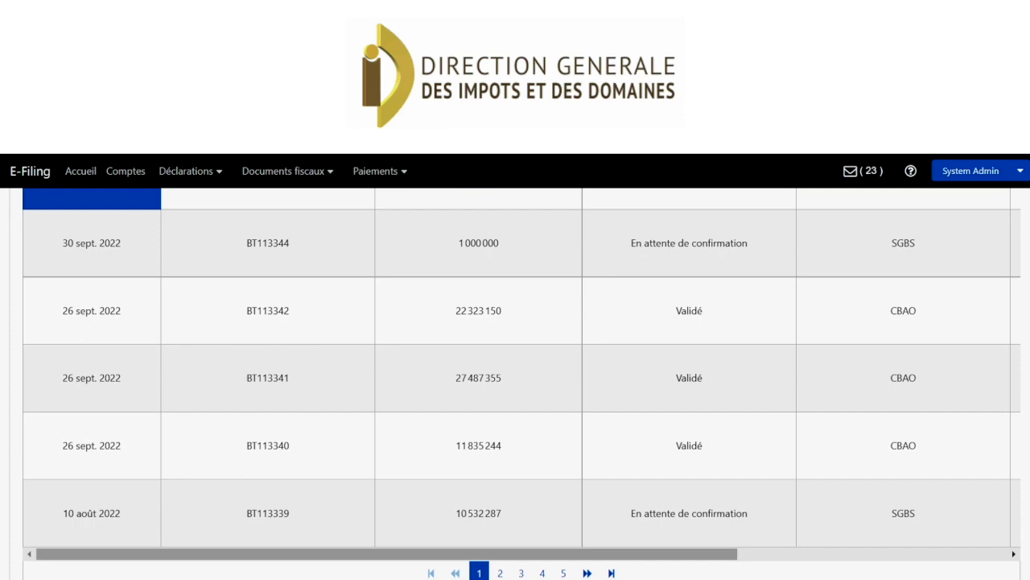
{"action": "left_click", "coordinate": [1014, 554]}
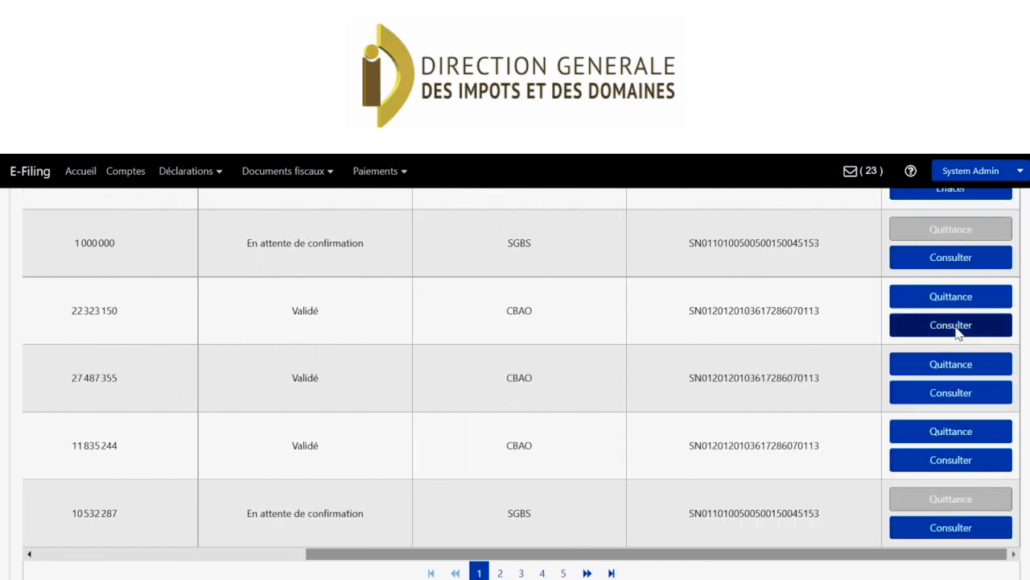
{"action": "left_click", "coordinate": [952, 296]}
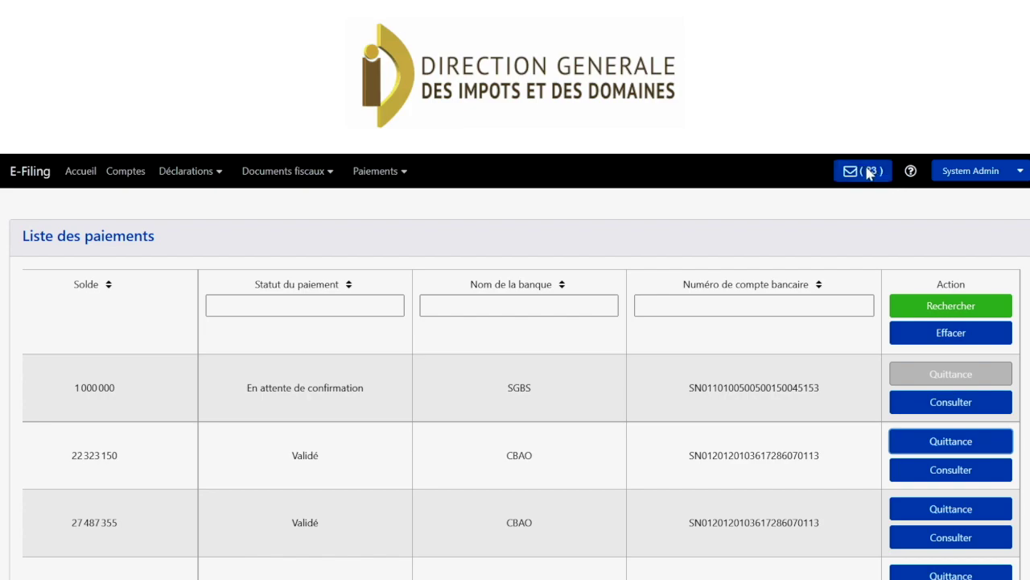
Step: Open the newest Quittance message in the Boîte de messages
{"action": "left_click", "coordinate": [876, 176]}
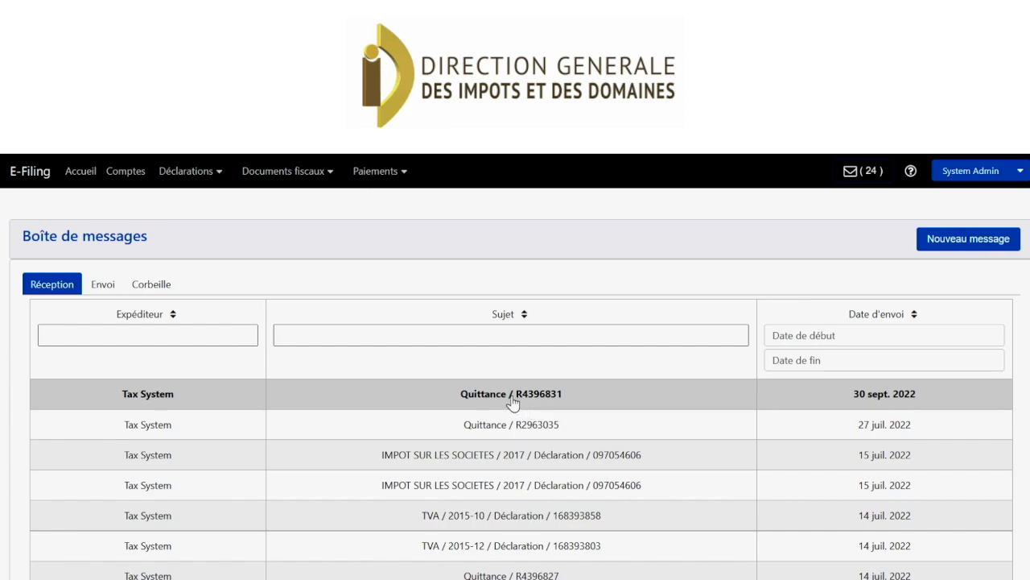
{"action": "left_click", "coordinate": [512, 399]}
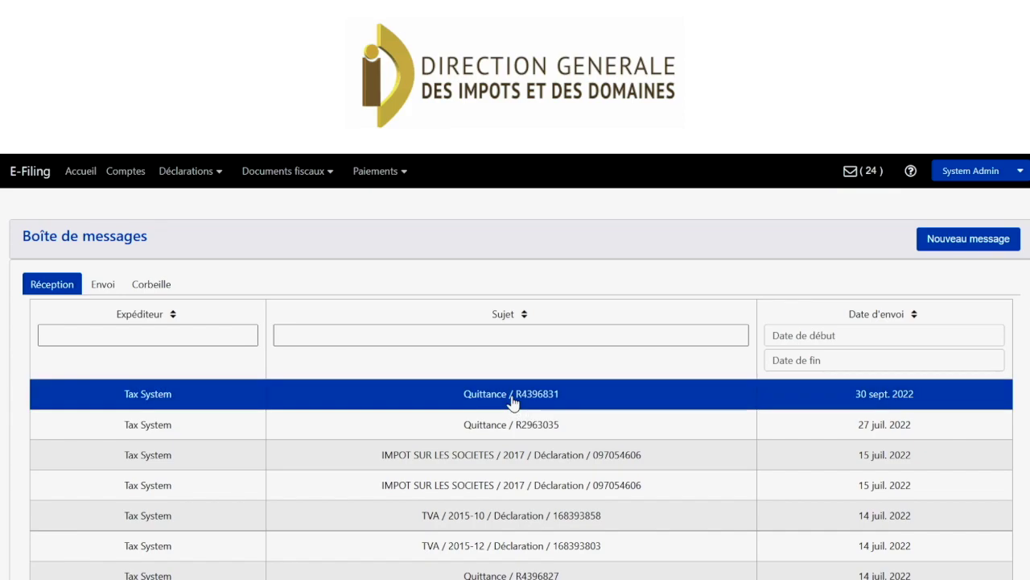